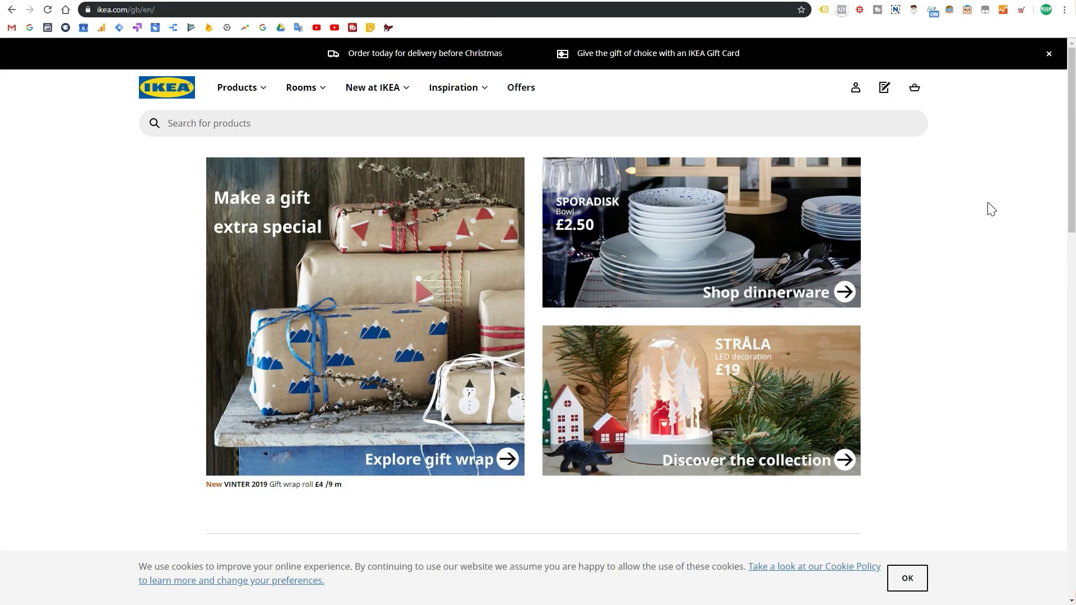
Run Tag Assistant on the IKEA page and check the Google Ads Remarketing tag's validation
click(824, 10)
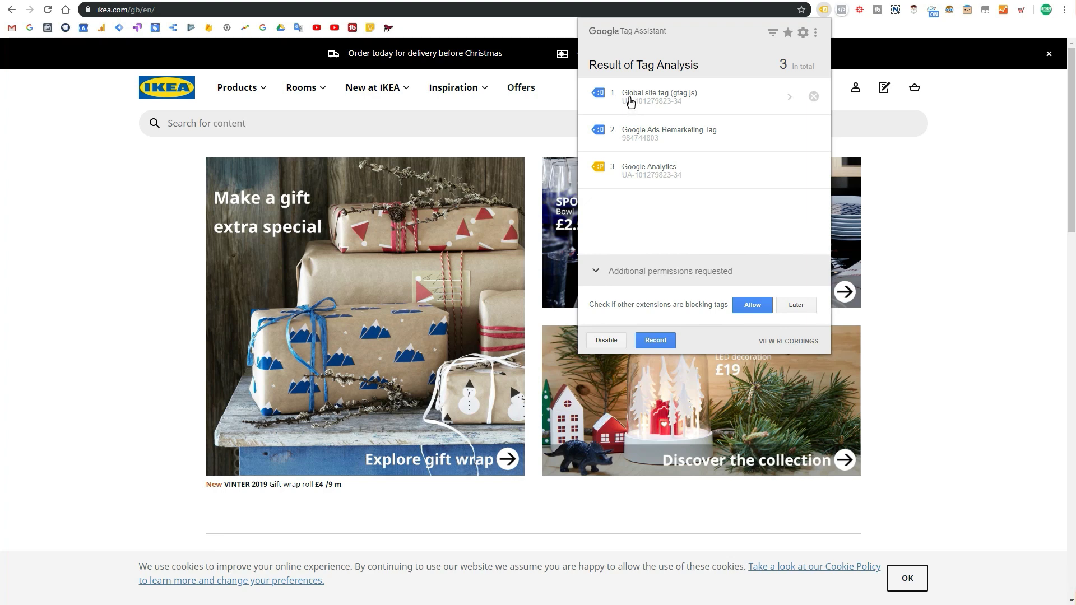
mouse_move(672, 170)
click(682, 137)
click(660, 85)
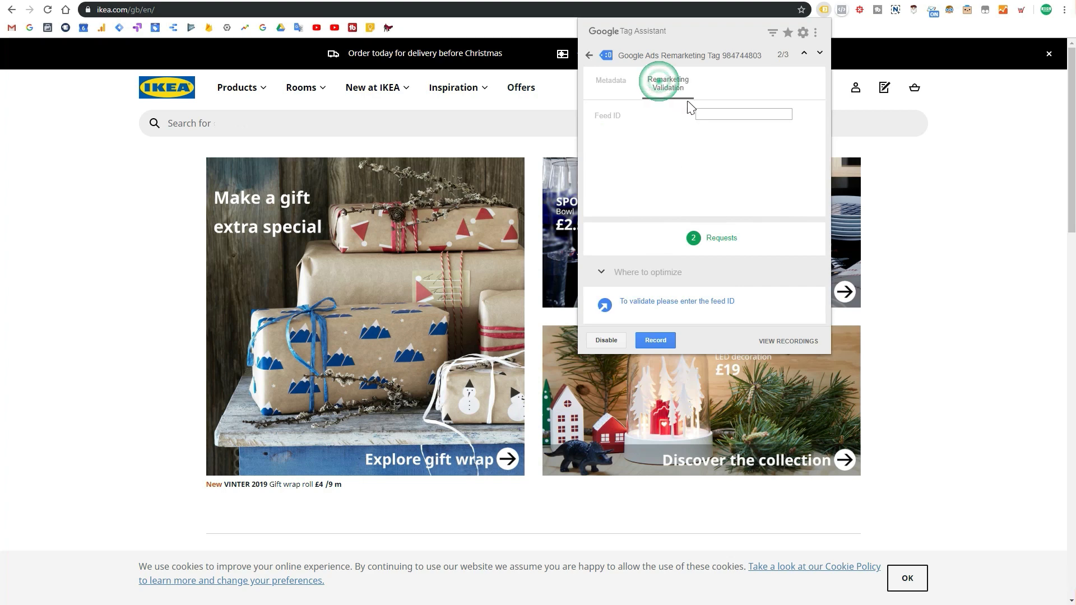
Open the Google Analytics tag's pageview request with its page title and Custom Dimension 23 warning
click(589, 55)
click(644, 164)
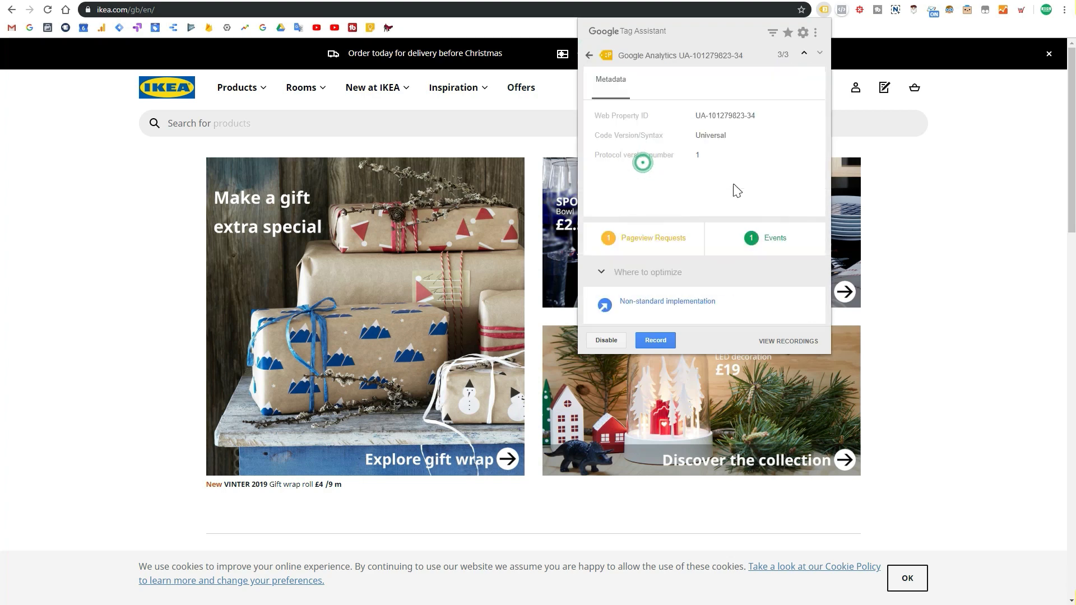
click(661, 240)
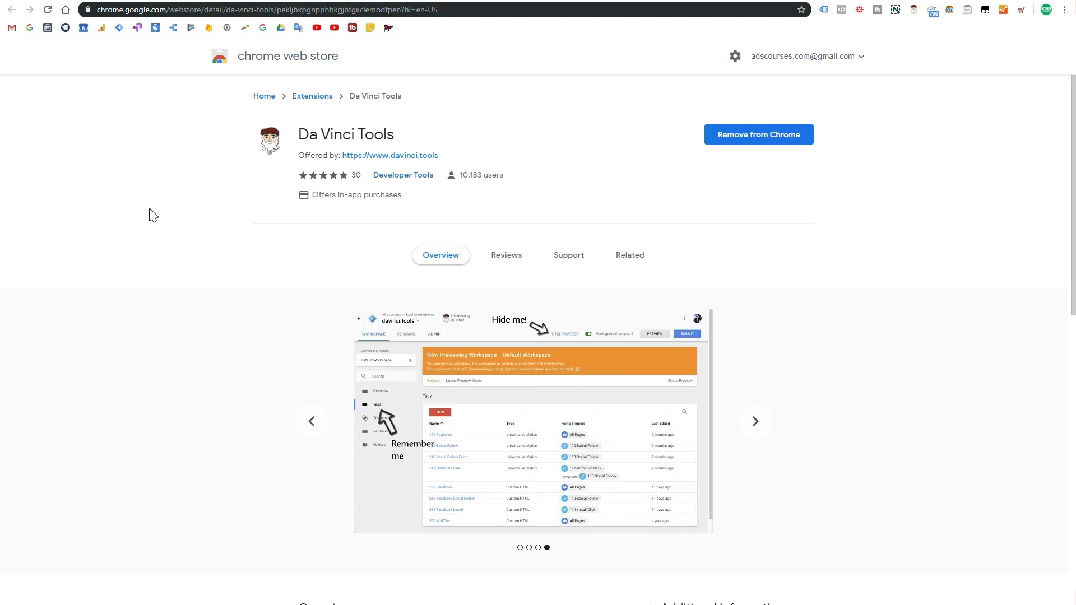
Scroll the Da Vinci Tools listing and expand its full Overview feature list
scroll(152, 215, down, 2)
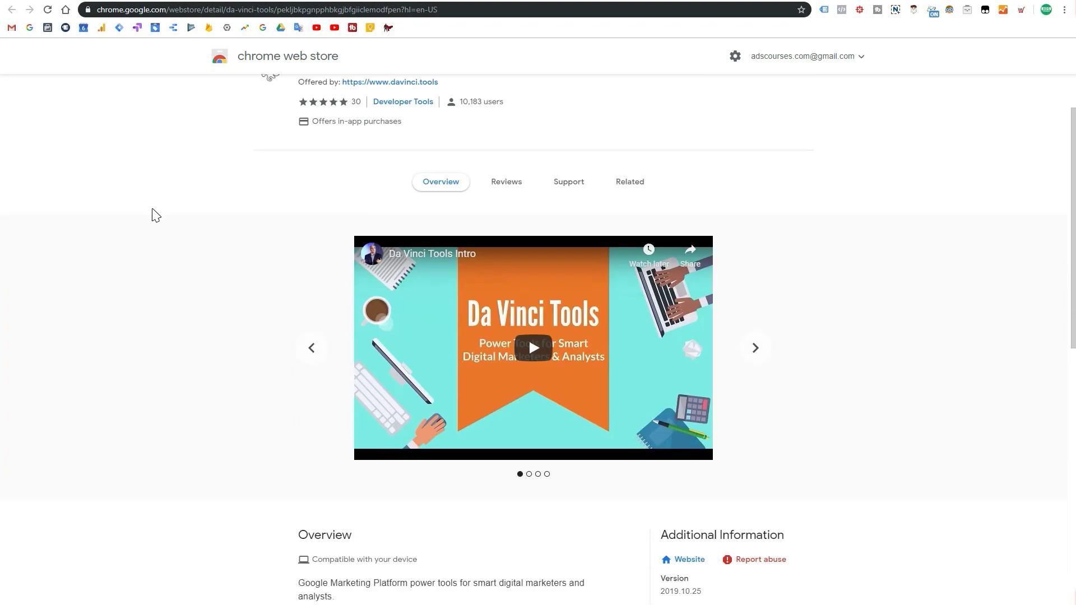
scroll(154, 216, down, 4)
scroll(213, 230, down, 3)
scroll(292, 241, down, 2)
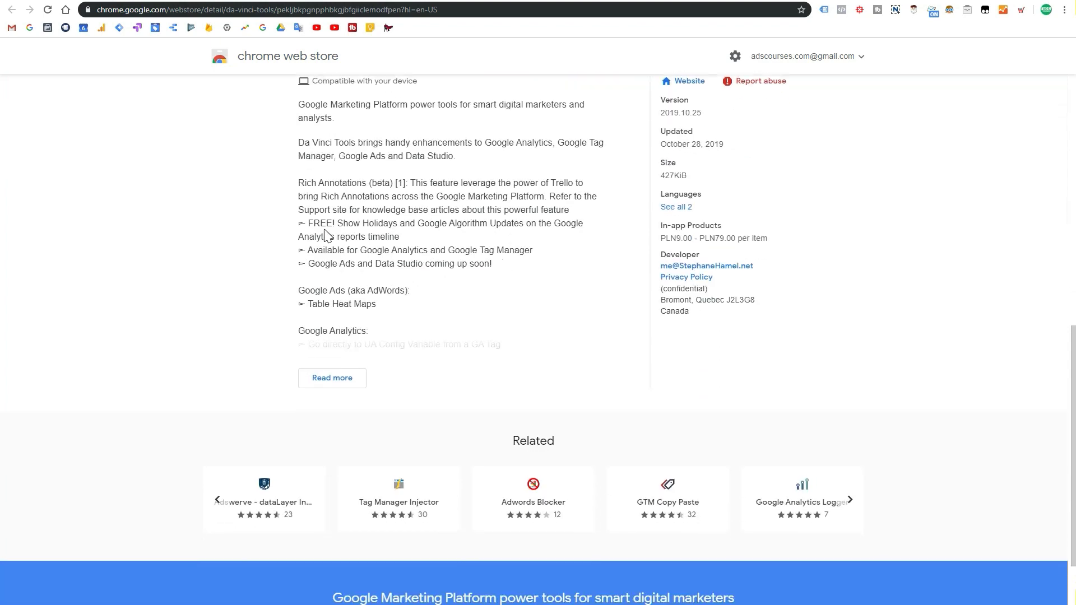
click(332, 371)
scroll(266, 331, down, 2)
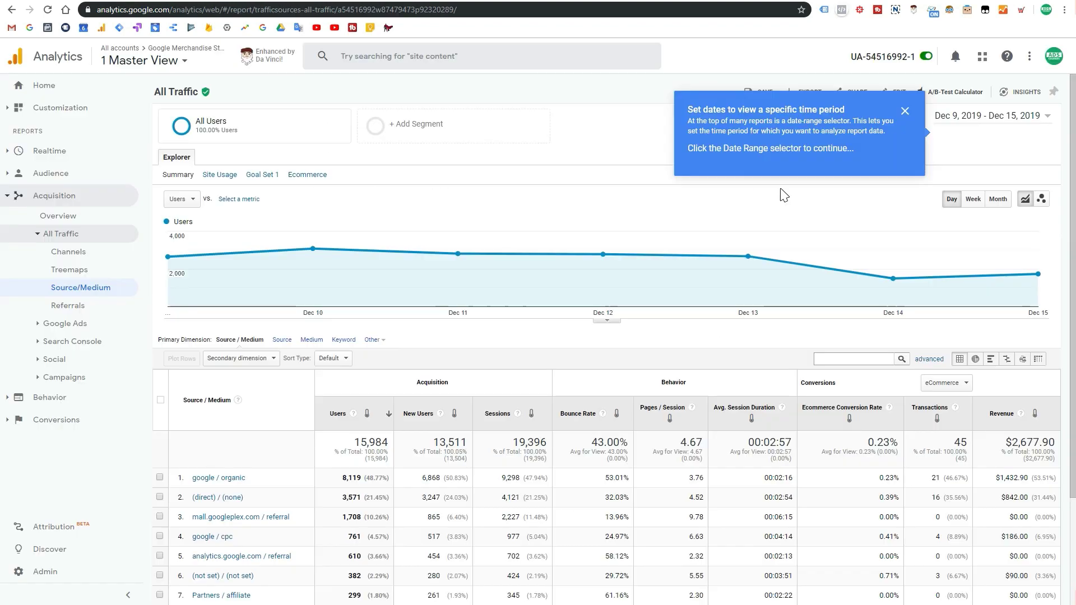
Try Da Vinci heatmap and bar views on Bounce Rate, then heatmap Pages/Session
click(903, 111)
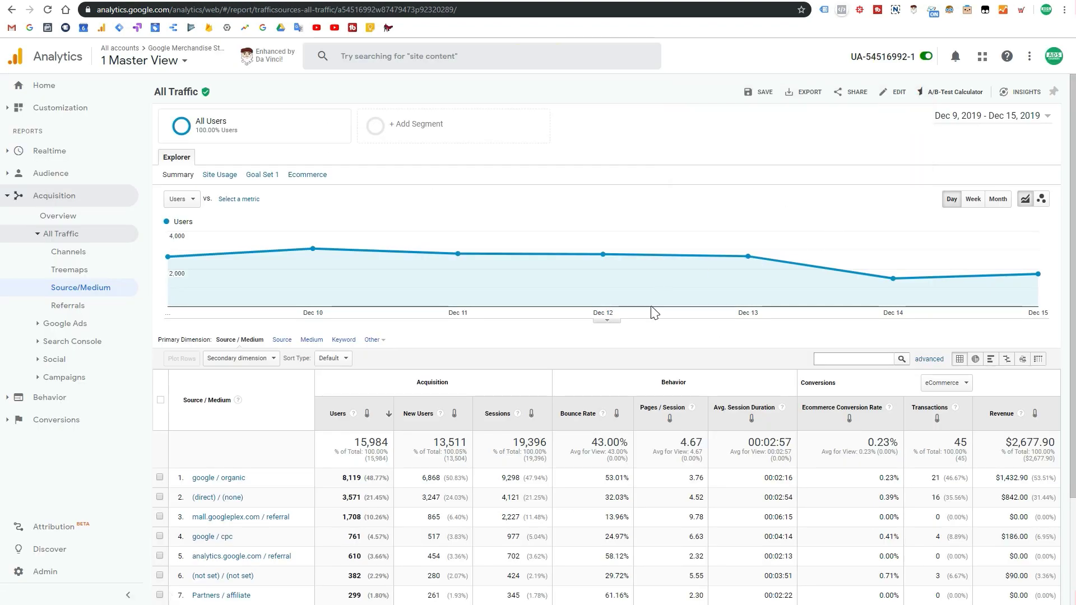
click(617, 415)
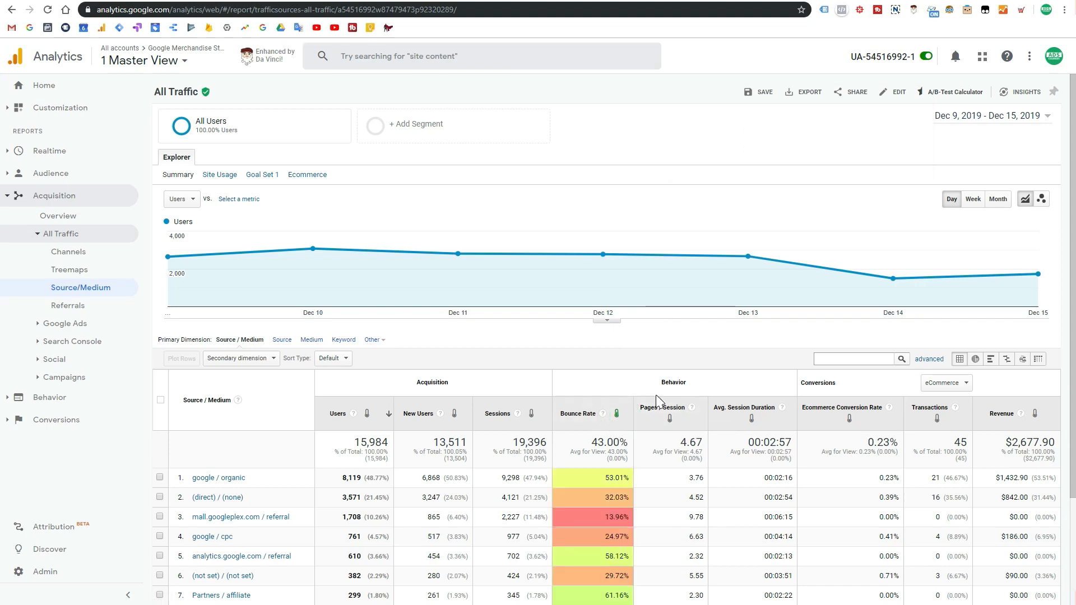
scroll(619, 414, down, 2)
click(616, 280)
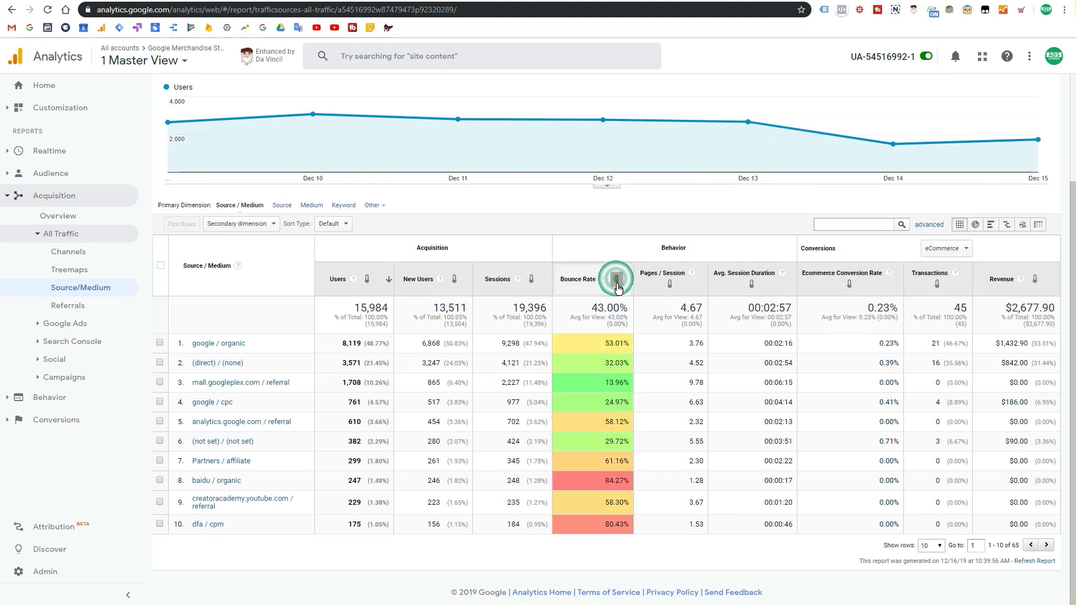
click(616, 279)
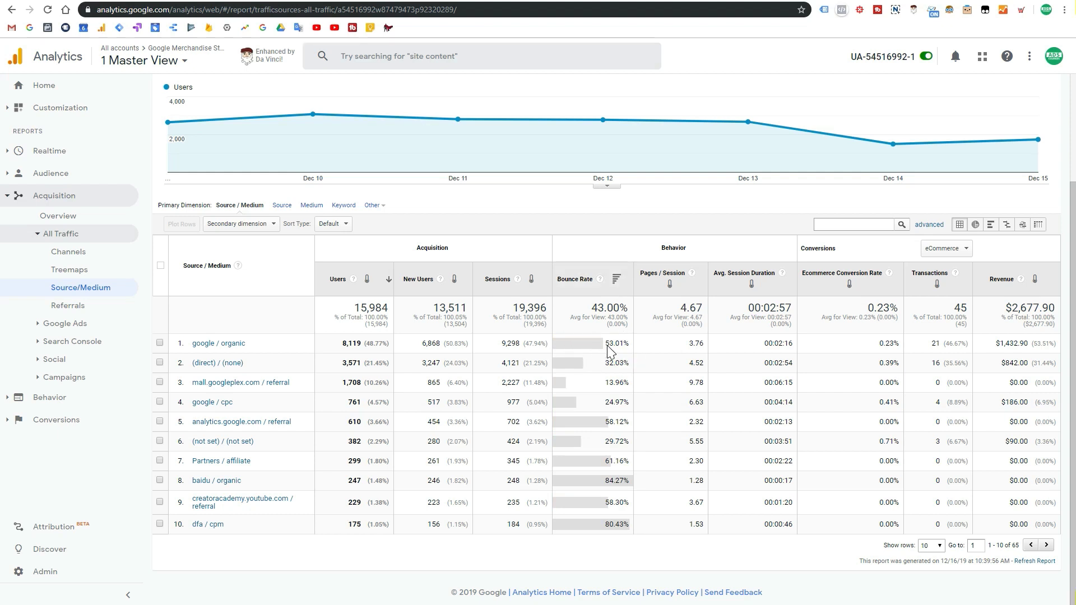
click(616, 279)
click(671, 284)
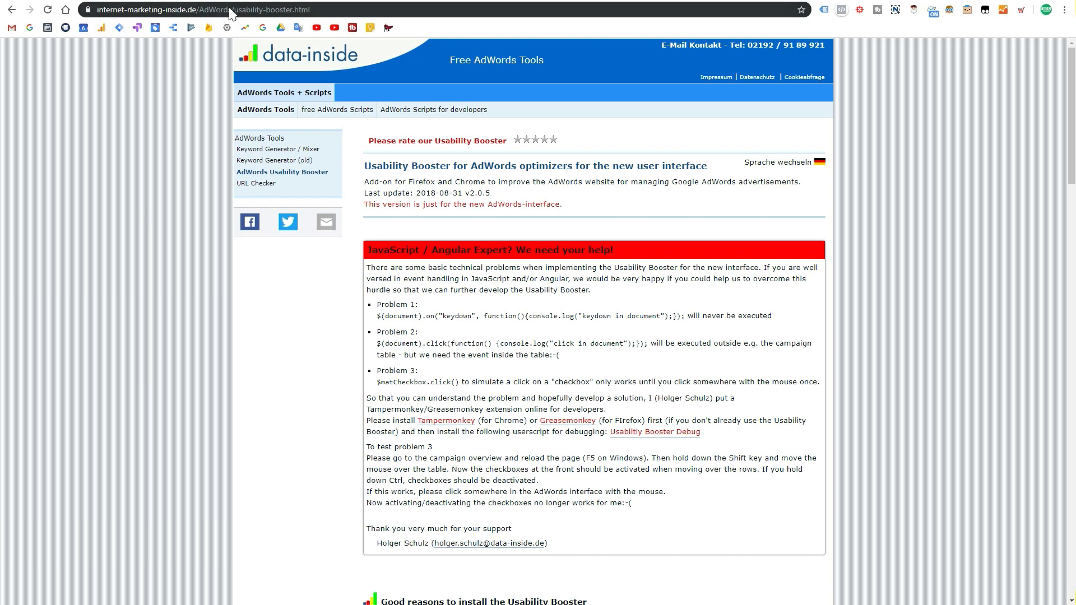
Scroll through the Usability Booster installation article
scroll(153, 231, down, 2)
scroll(153, 231, down, 5)
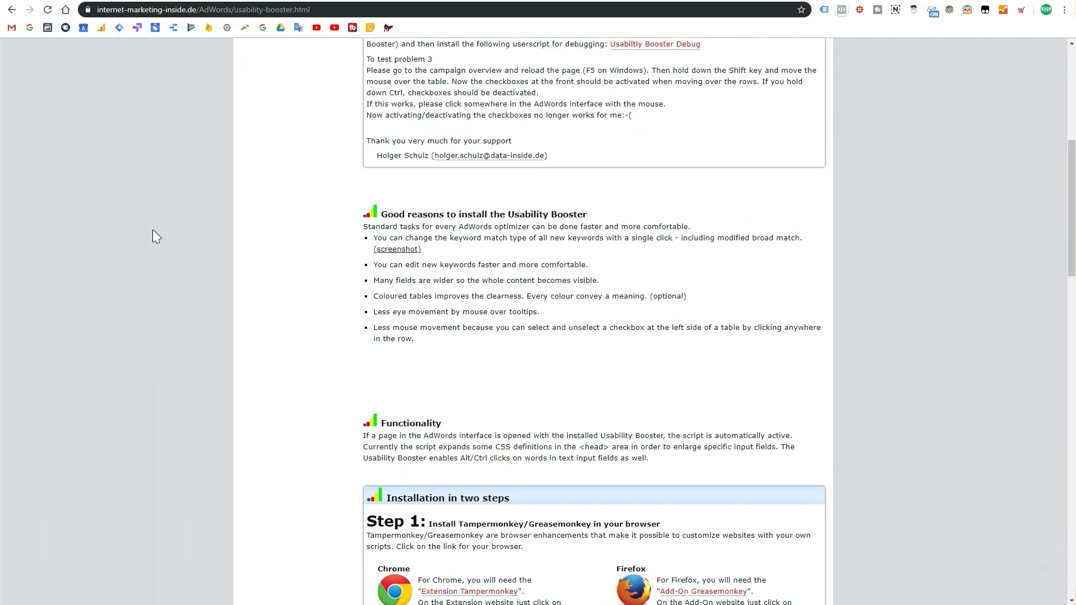
scroll(152, 230, down, 1)
scroll(152, 230, down, 1)
scroll(153, 230, down, 1)
scroll(152, 230, up, 1)
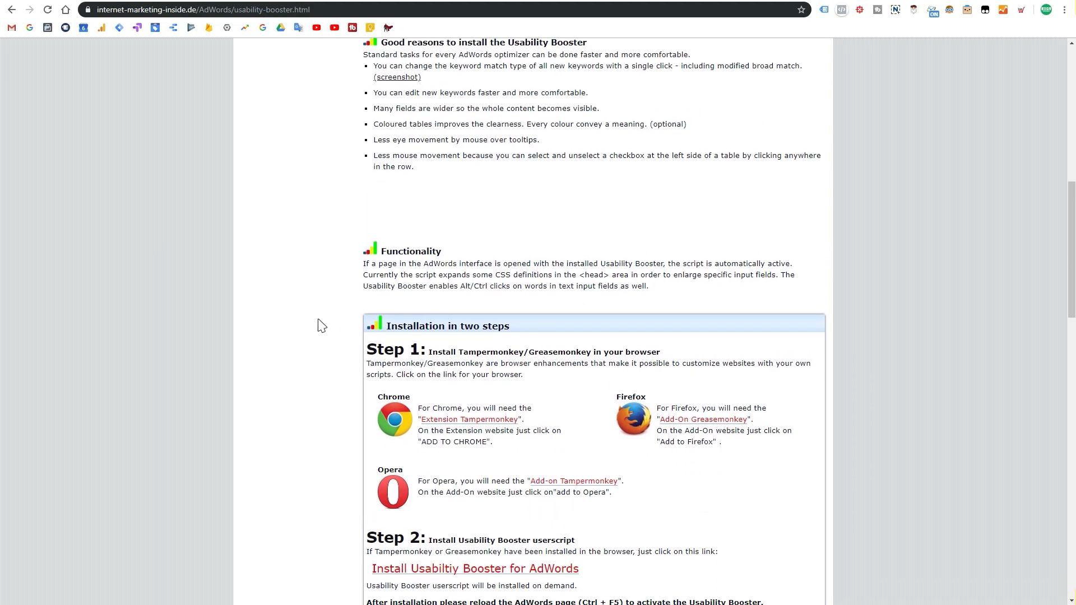
scroll(319, 324, down, 3)
scroll(311, 313, down, 2)
scroll(309, 312, up, 1)
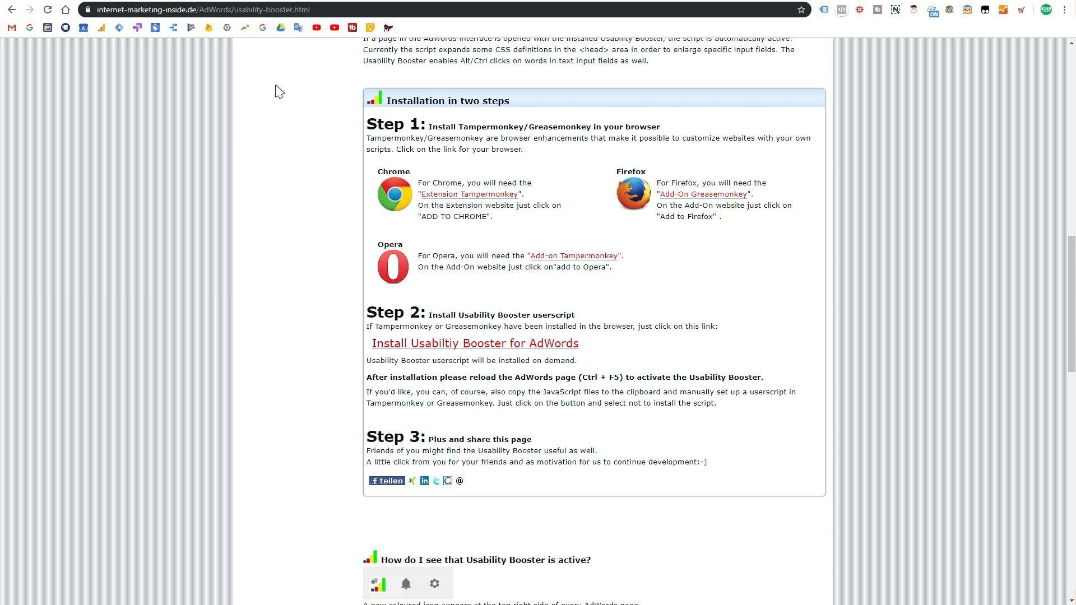
Glance at the Tampermonkey store tab, then bring the Google Ads campaigns tab forward
click(203, 1)
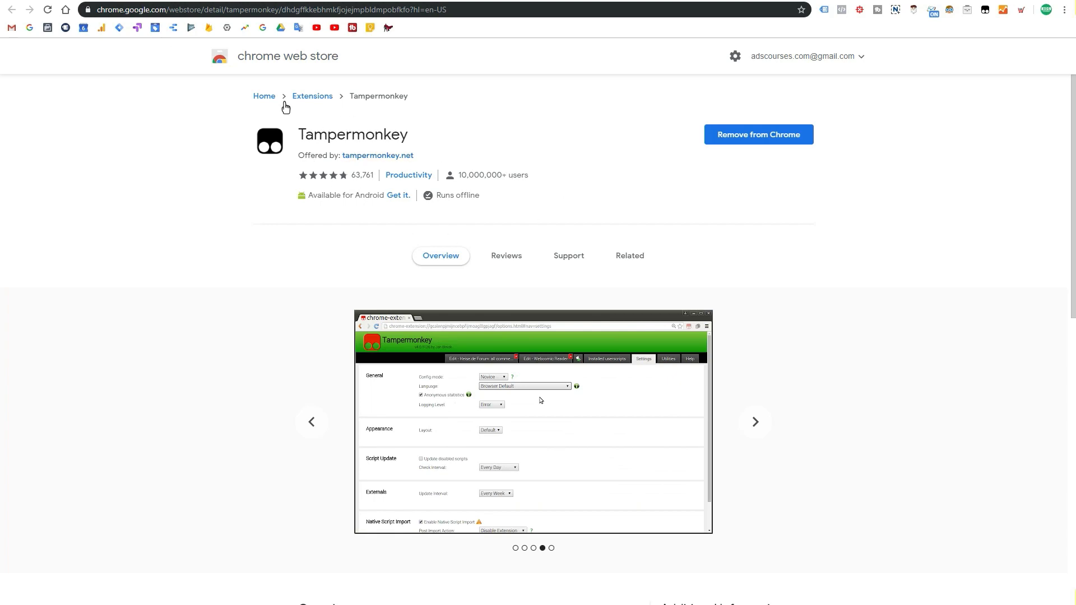
click(144, 5)
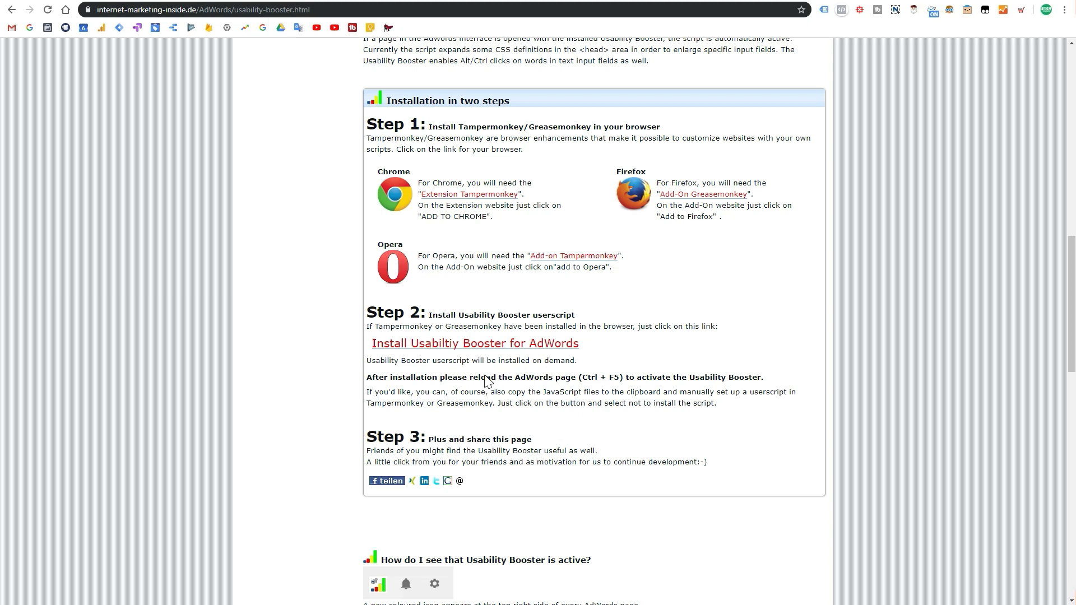
click(681, 2)
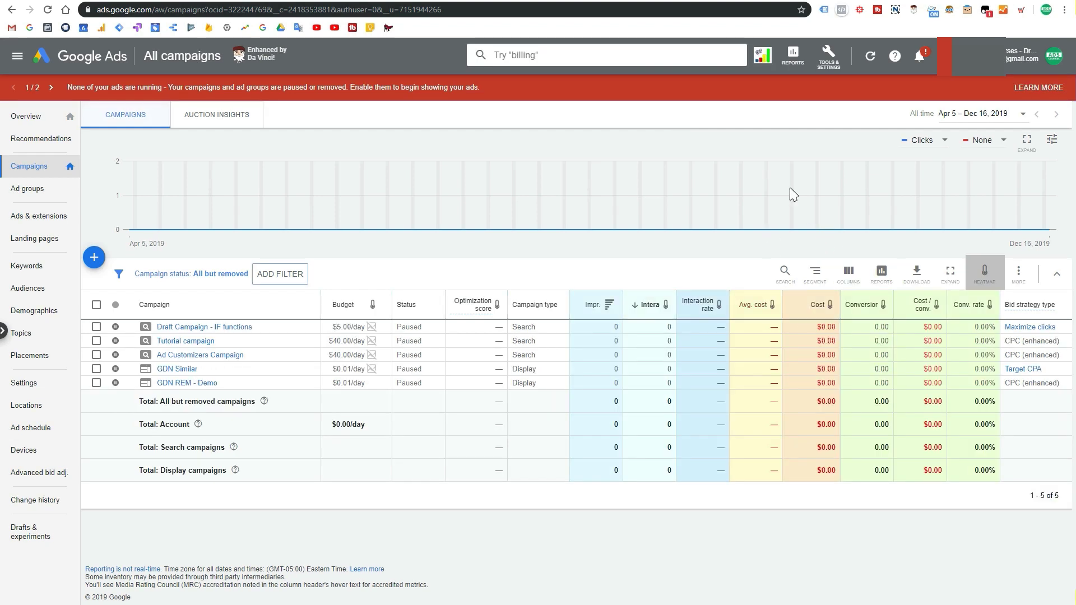
click(763, 56)
click(832, 110)
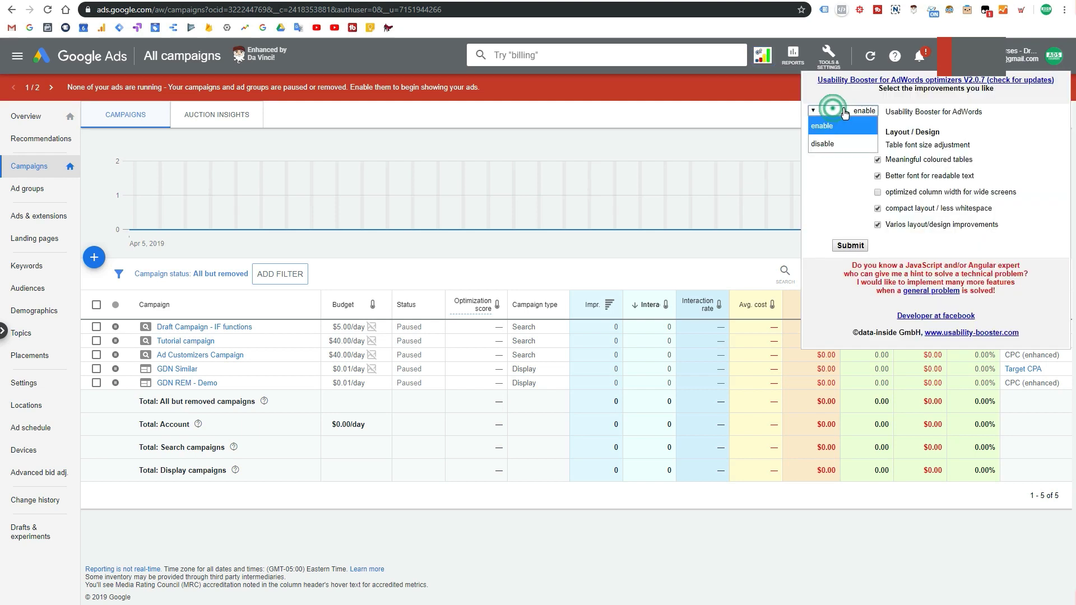
click(840, 111)
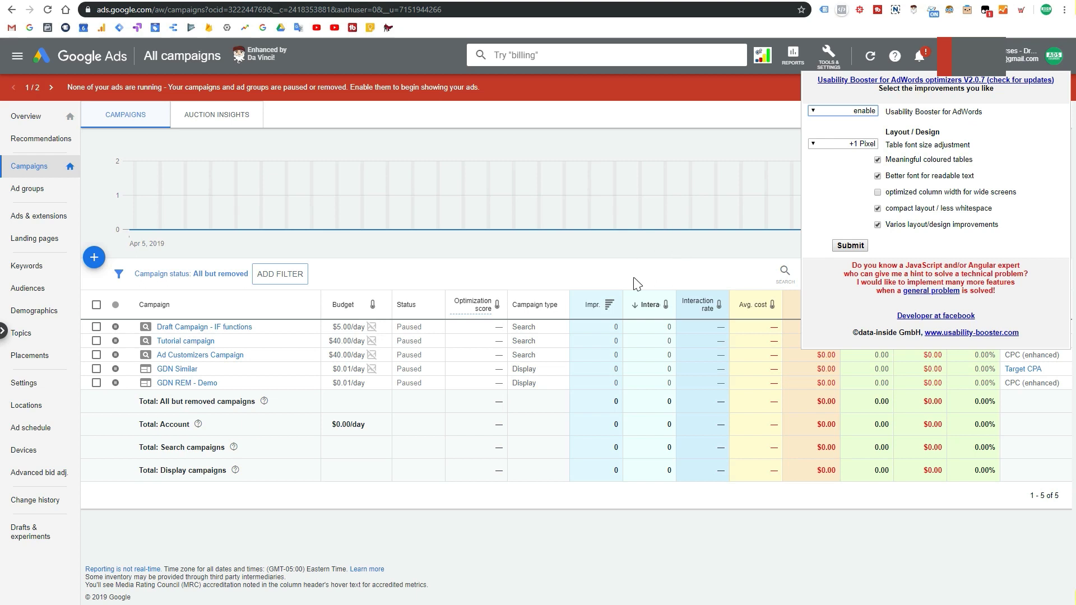
click(645, 264)
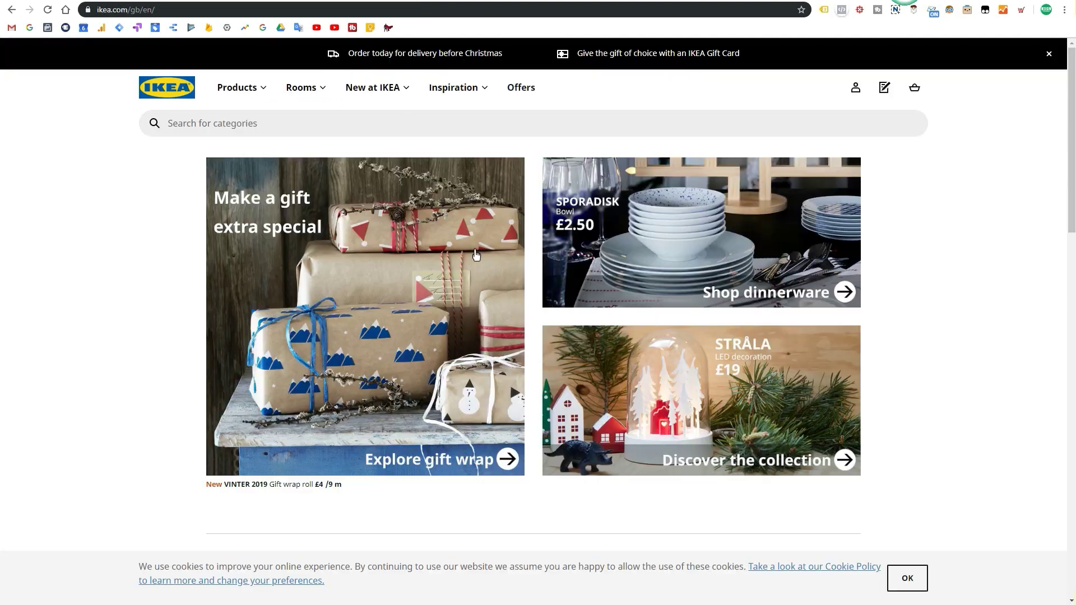
Inspect the IKEA page in DevTools and show its dataslayer data layer panel
right_click(92, 283)
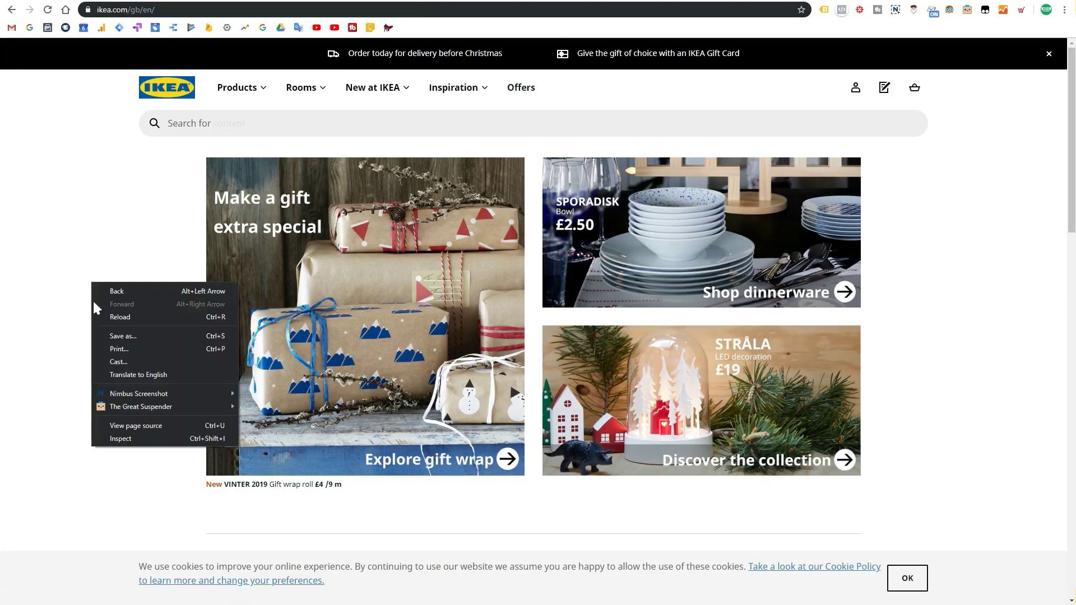
click(147, 440)
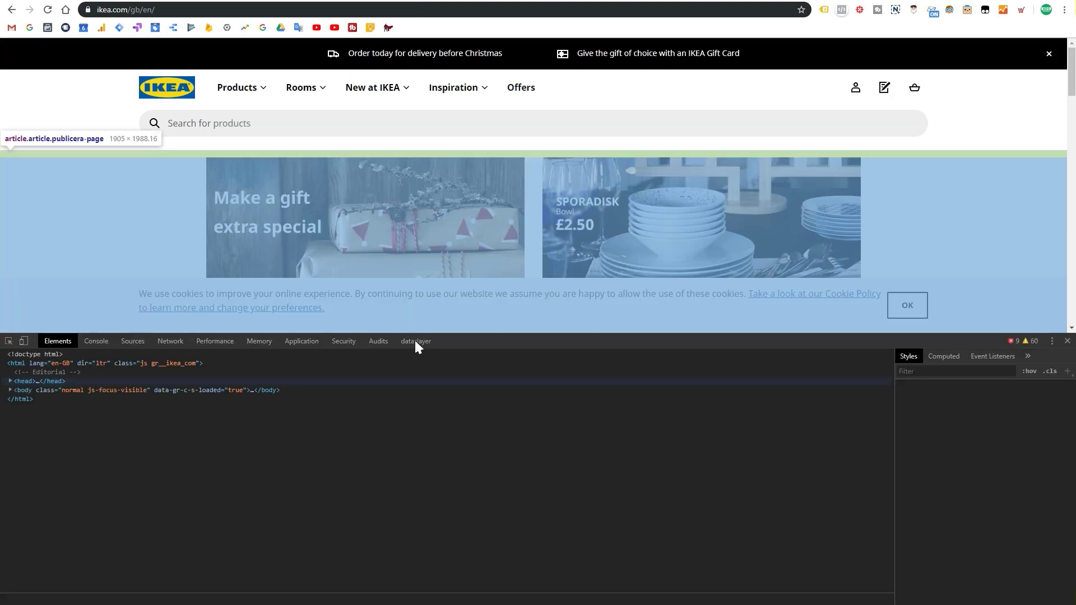
click(415, 341)
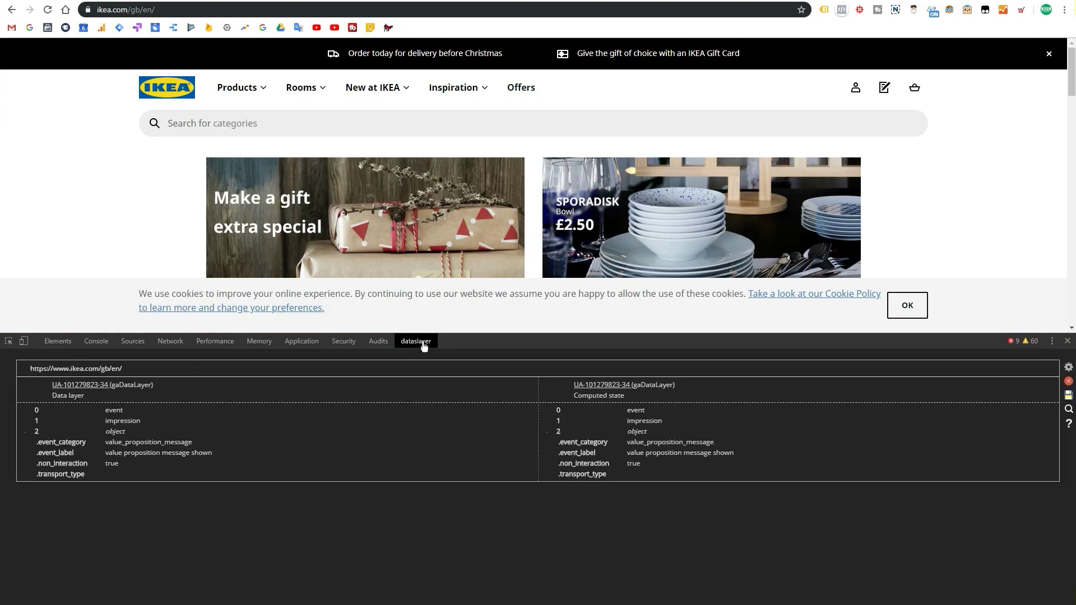
Dismiss the cookie notice and scroll through the data layer events and custom_map mappings
click(904, 306)
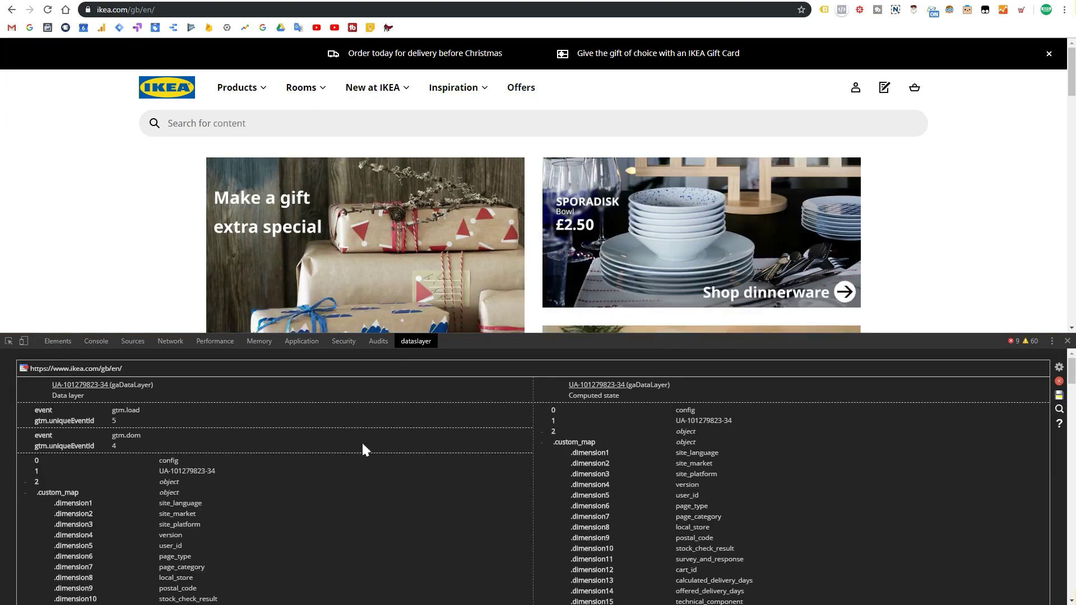
scroll(363, 445, down, 2)
scroll(363, 448, down, 2)
scroll(363, 448, down, 5)
scroll(363, 448, down, 10)
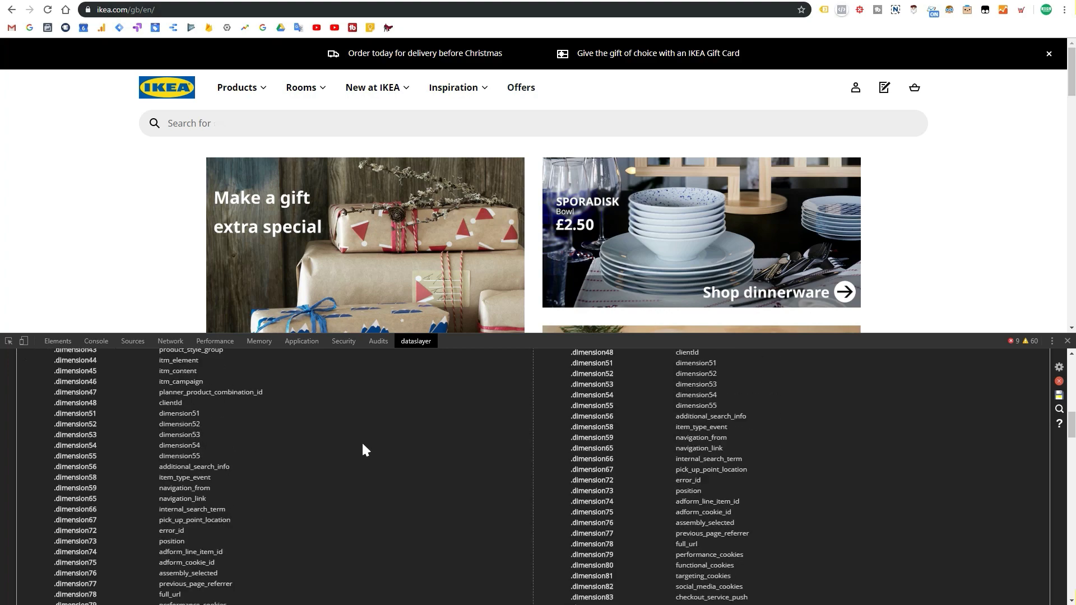
scroll(363, 448, down, 15)
scroll(362, 445, down, 5)
scroll(362, 446, down, 5)
scroll(363, 445, down, 5)
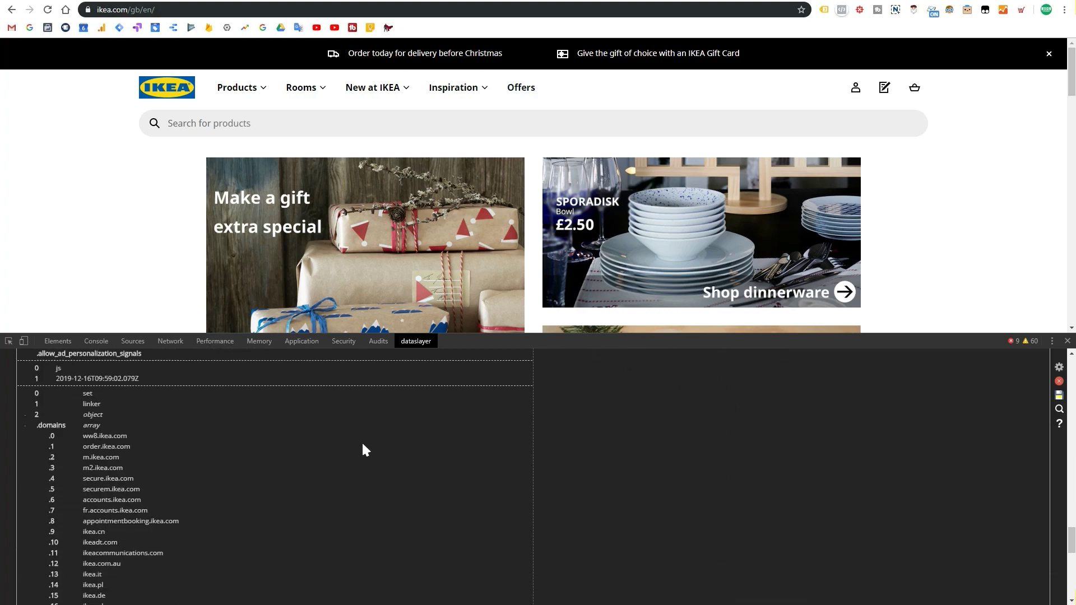
drag(1071, 493, 1071, 372)
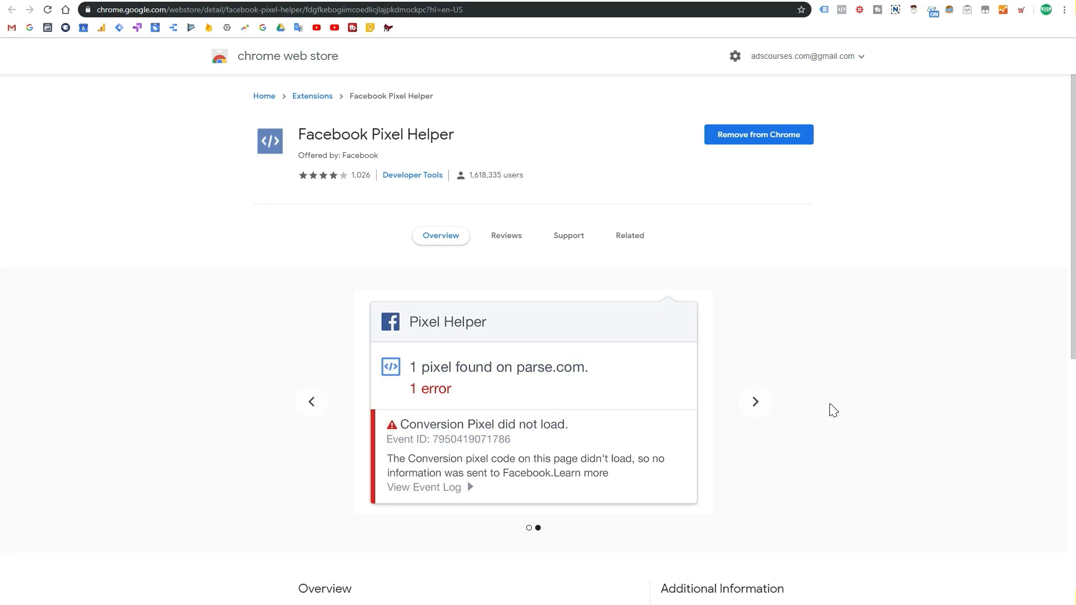
Scroll the Pixel Helper listing and advance to its next screenshot
scroll(829, 412, down, 1)
click(755, 347)
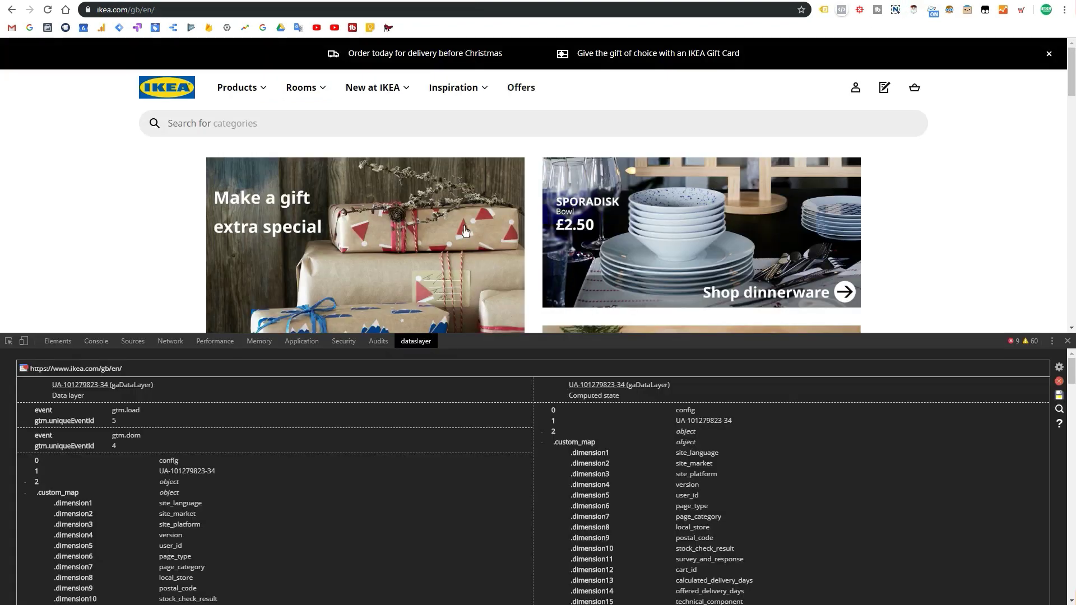
Show the Console (Ctrl+Shift+J) and scroll the analytics_debug logs down to the event hit fields
key(ctrl+shift+j)
scroll(84, 370, up, 3)
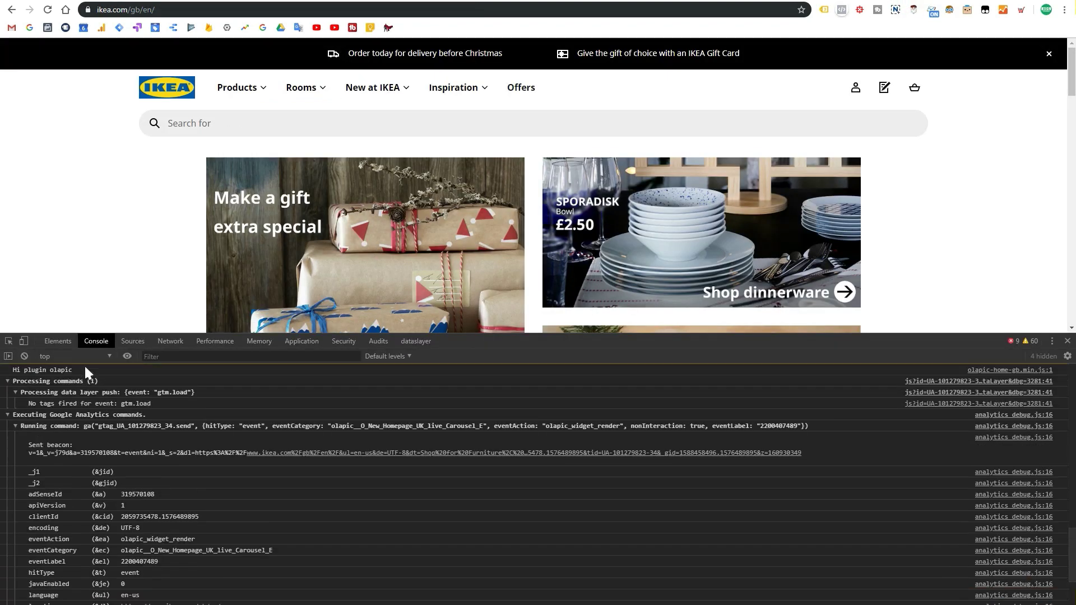
scroll(129, 441, down, 3)
scroll(129, 443, up, 5)
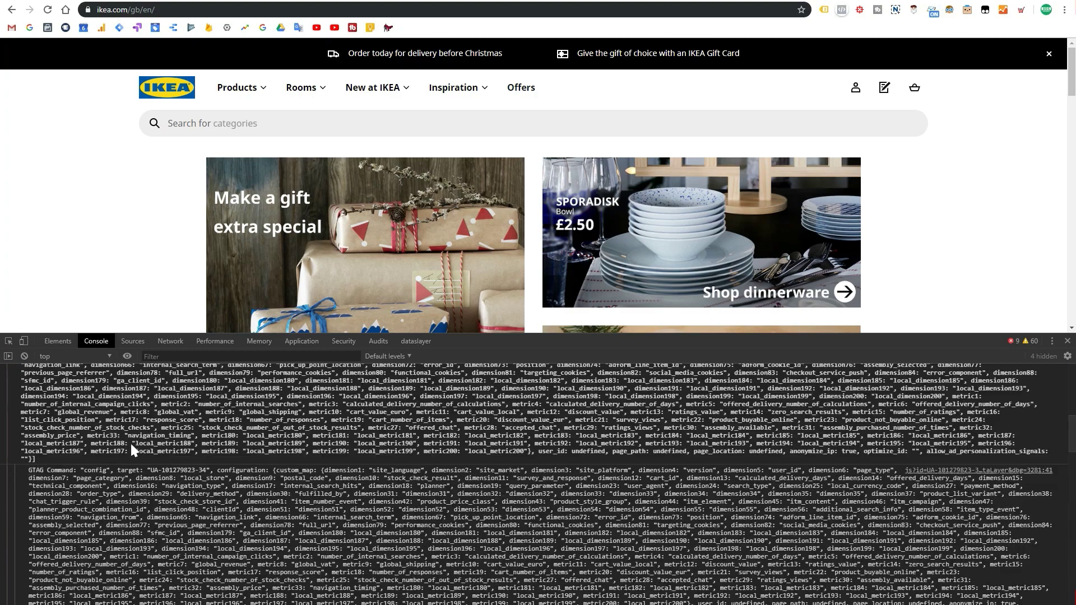
scroll(130, 442, up, 5)
scroll(126, 442, up, 3)
scroll(126, 442, up, 3)
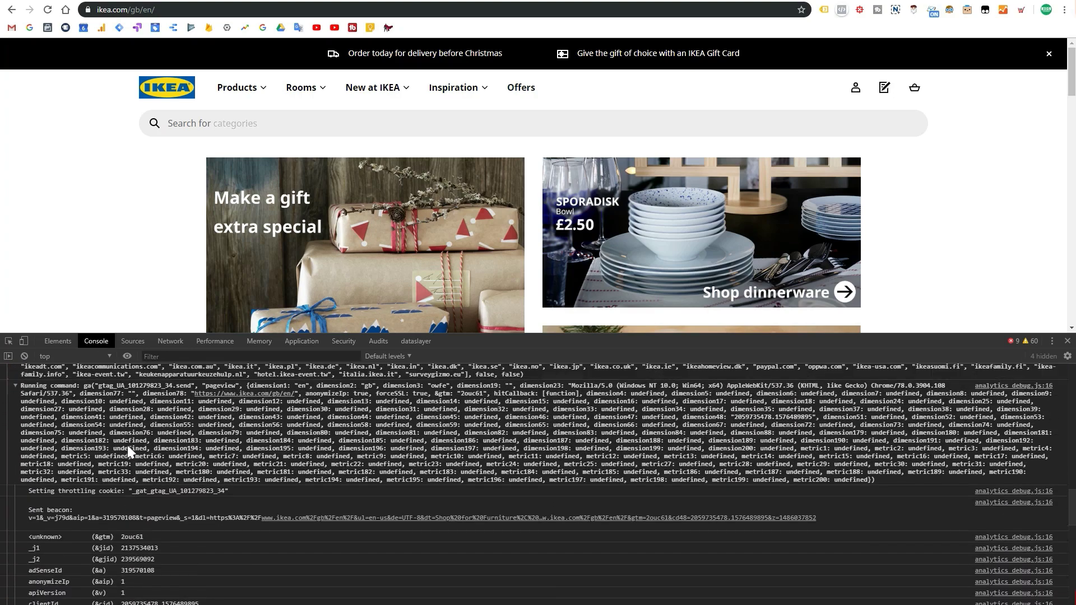
scroll(127, 445, up, 3)
scroll(127, 445, up, 3)
scroll(278, 488, up, 1)
scroll(269, 490, down, 3)
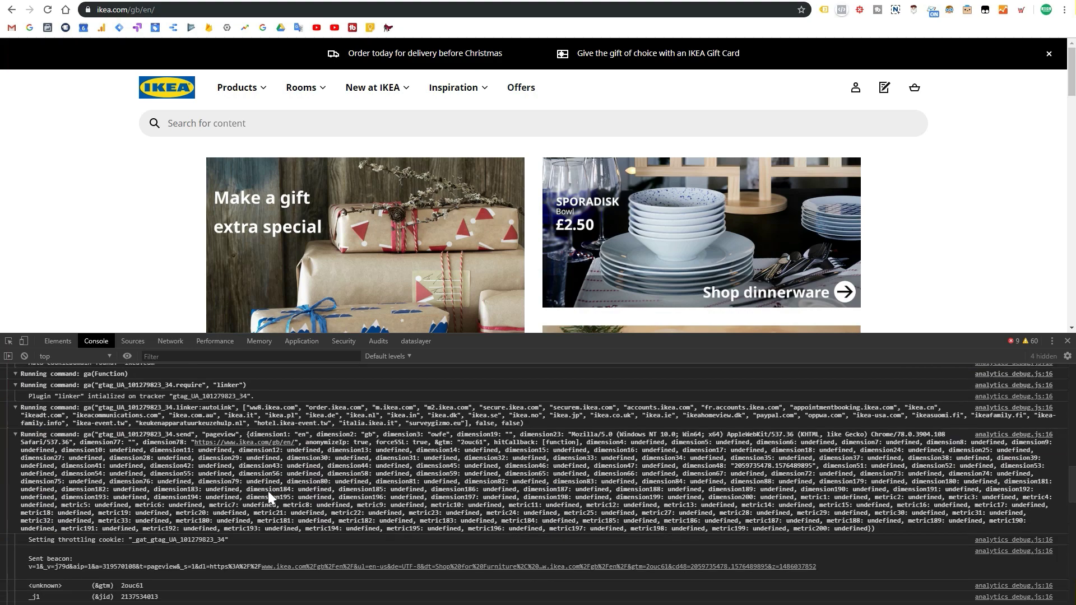
scroll(207, 527, down, 2)
scroll(149, 522, down, 1)
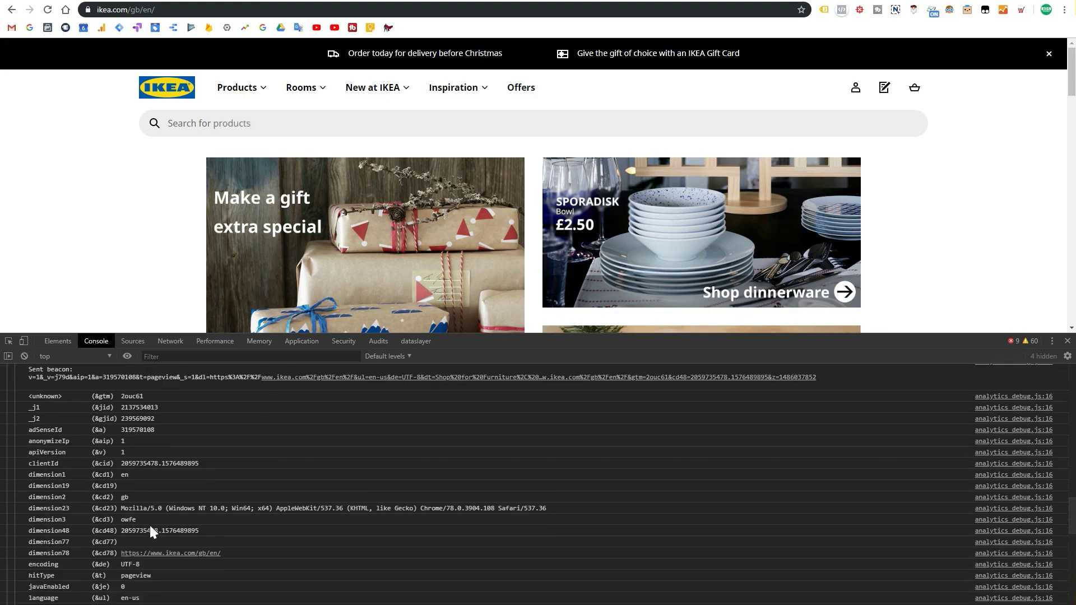
scroll(150, 526, down, 1)
scroll(210, 520, down, 2)
scroll(218, 525, down, 3)
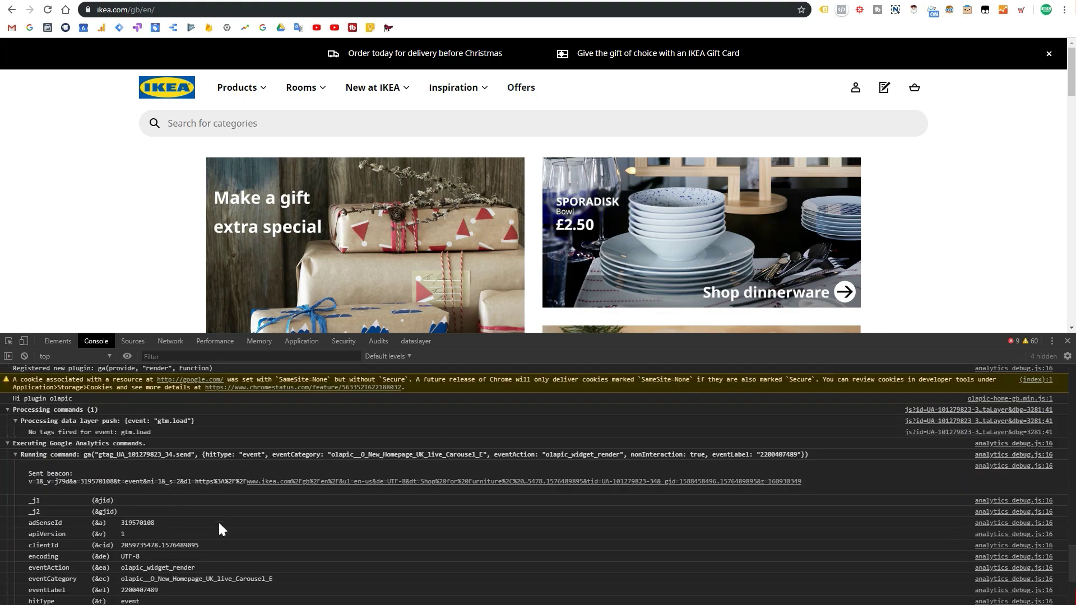
scroll(219, 524, down, 2)
scroll(219, 525, down, 2)
scroll(219, 524, down, 2)
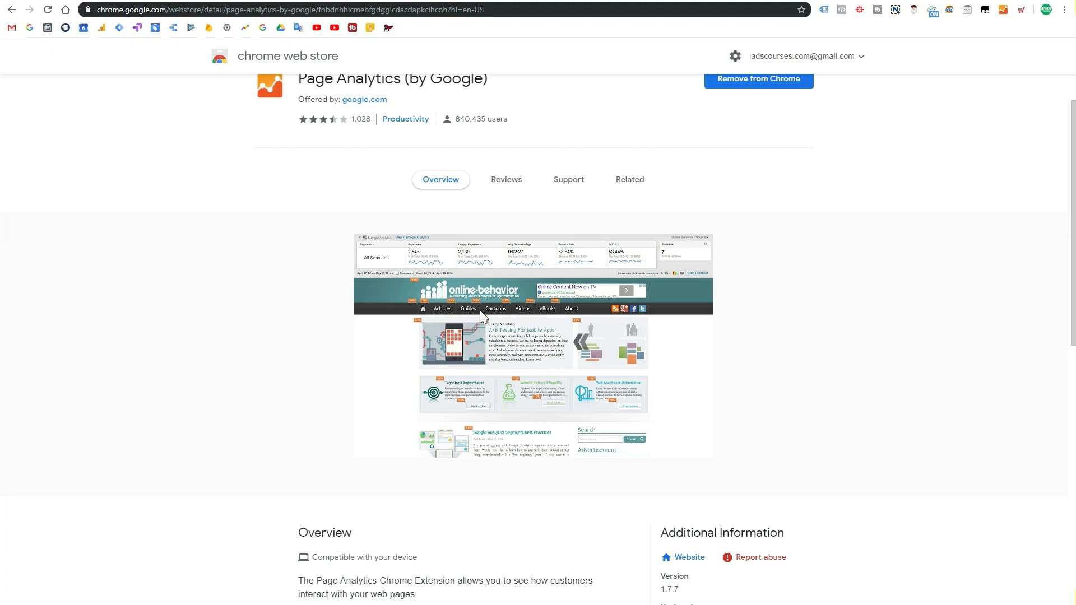
Scroll the Page Analytics listing to its Overview with the deprecation notice
scroll(552, 395, down, 2)
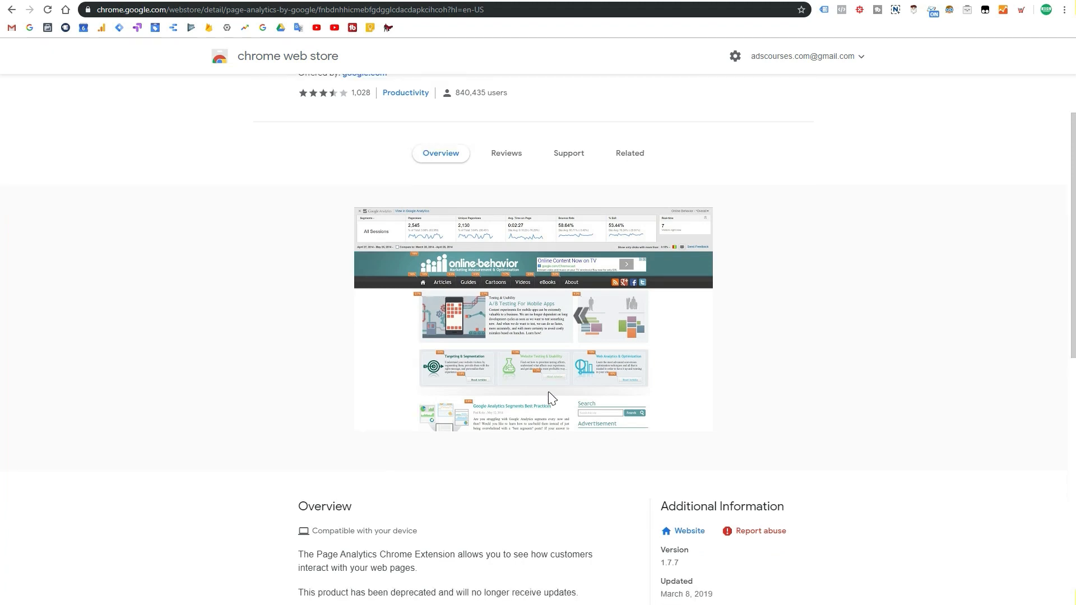
scroll(552, 392, up, 1)
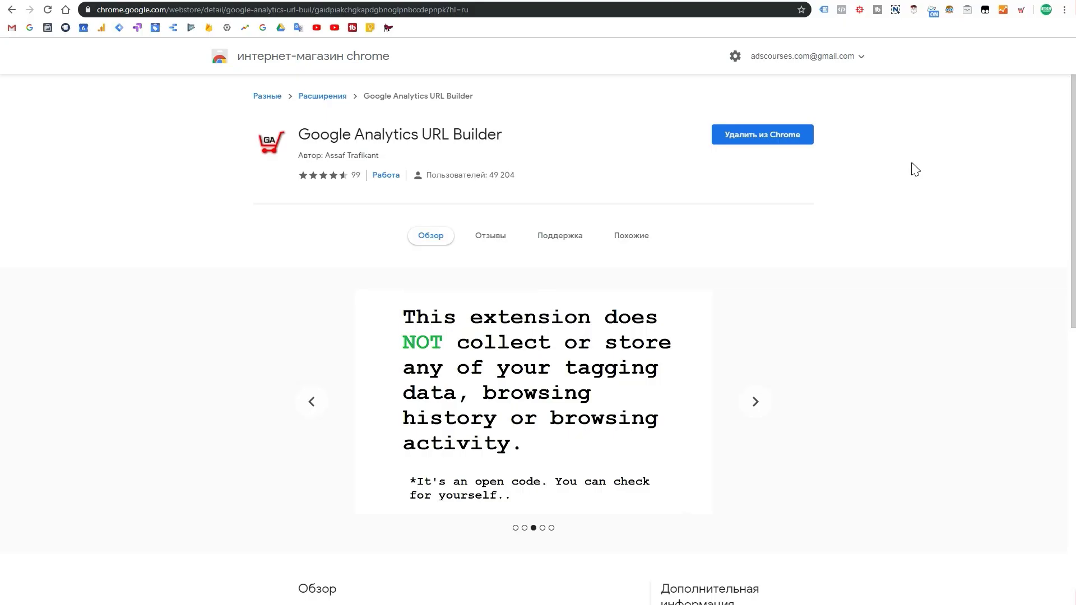
Scroll the URL Builder listing down to its overview and back up
scroll(896, 197, down, 3)
scroll(896, 197, down, 1)
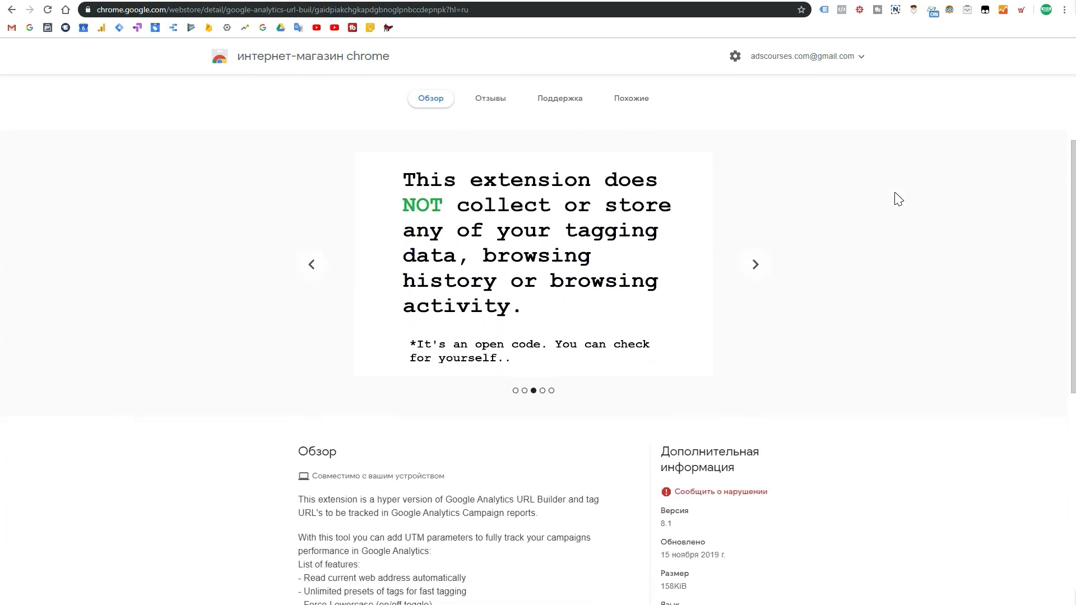
scroll(898, 199, down, 1)
scroll(898, 199, up, 3)
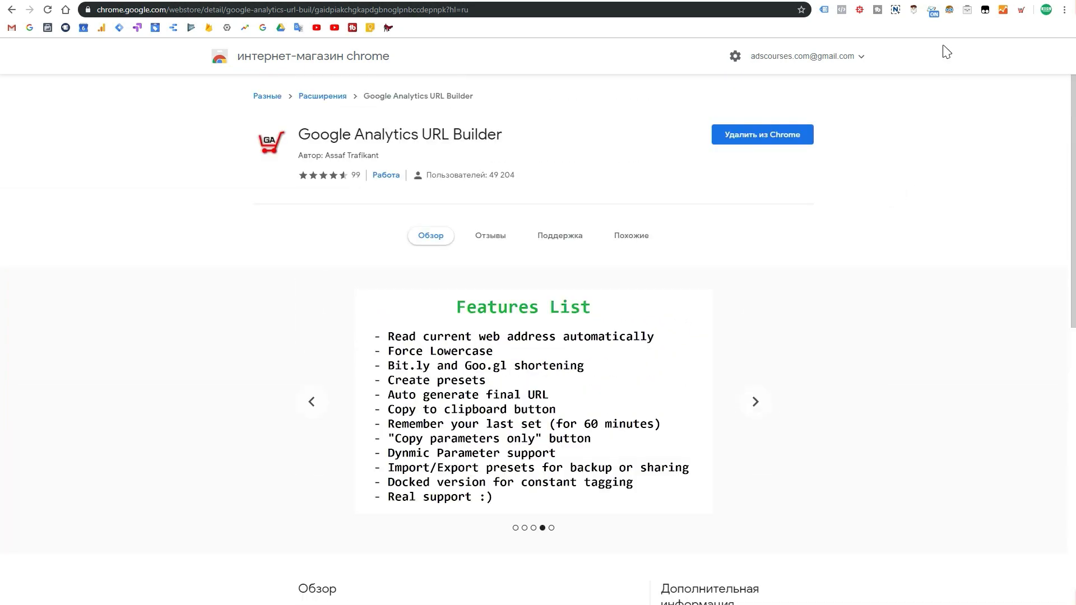
Capture this store page's address in URL Builder, generate the final URL and copy it
click(1021, 9)
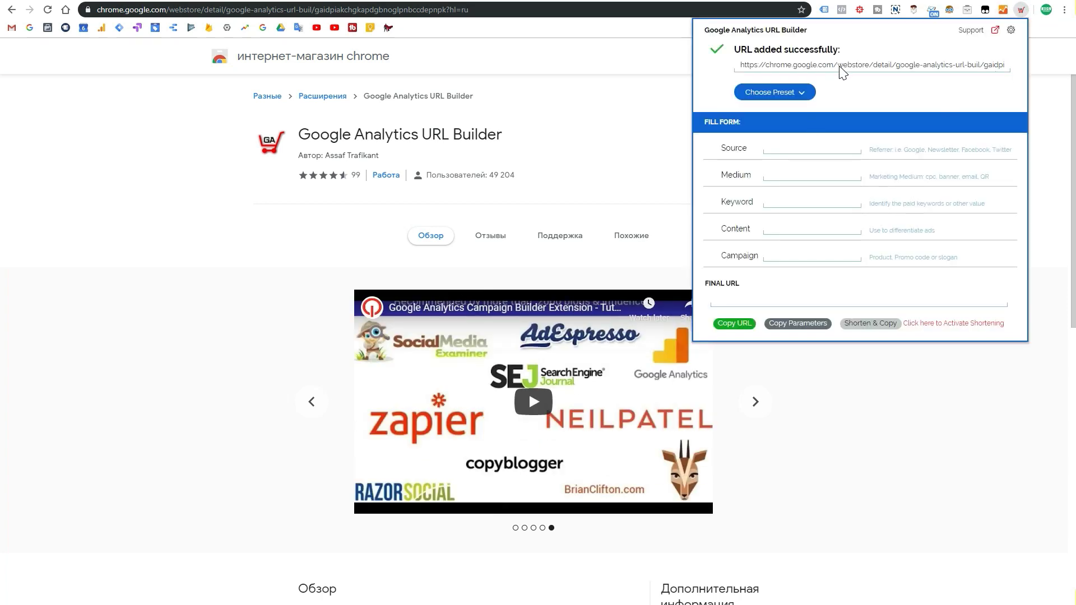
click(814, 66)
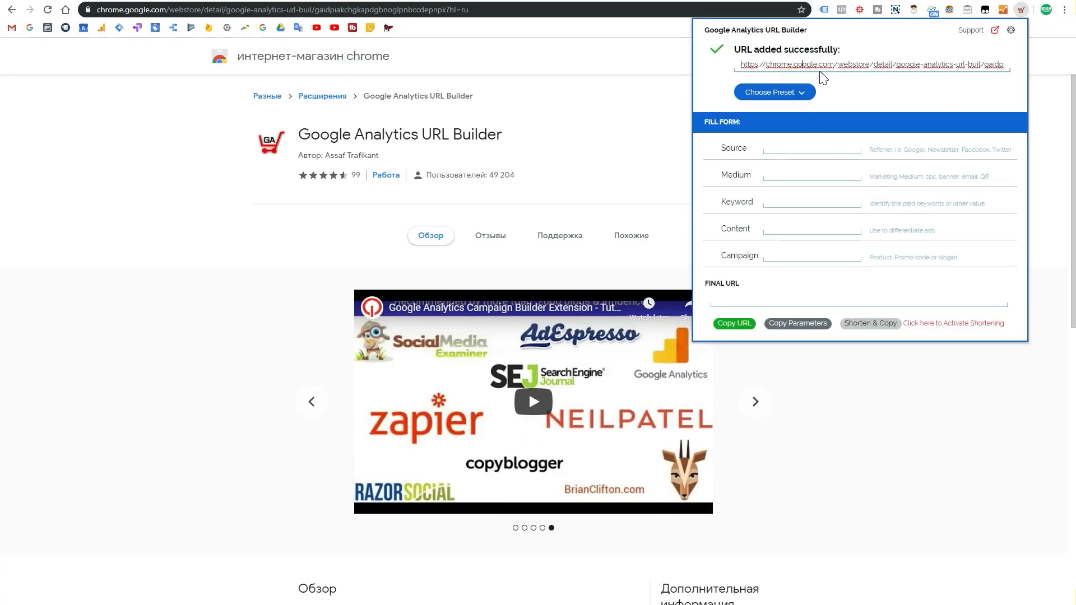
key(ctrl+a)
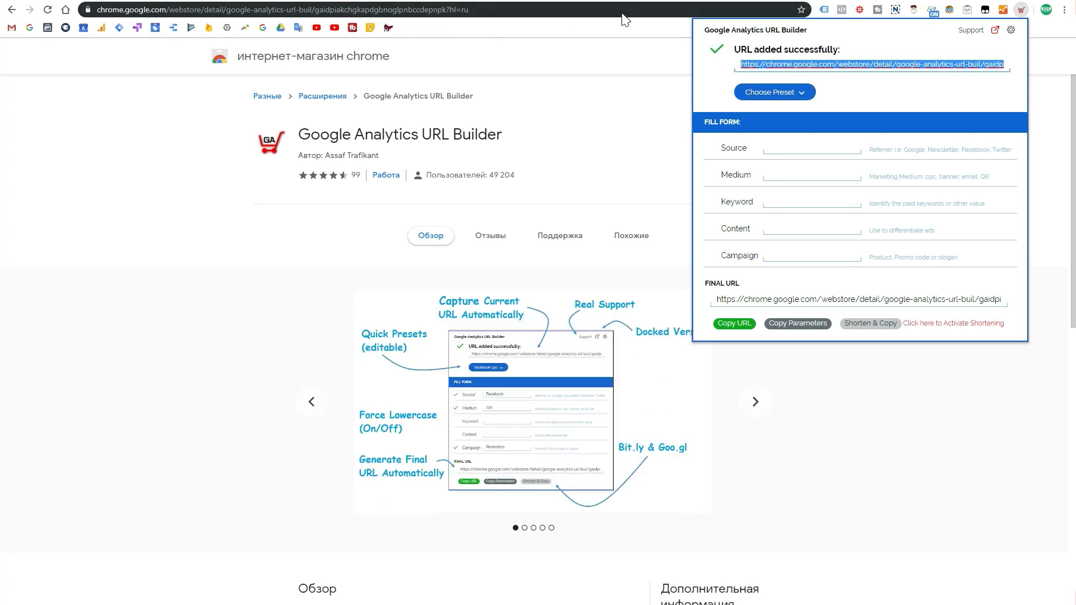
click(782, 147)
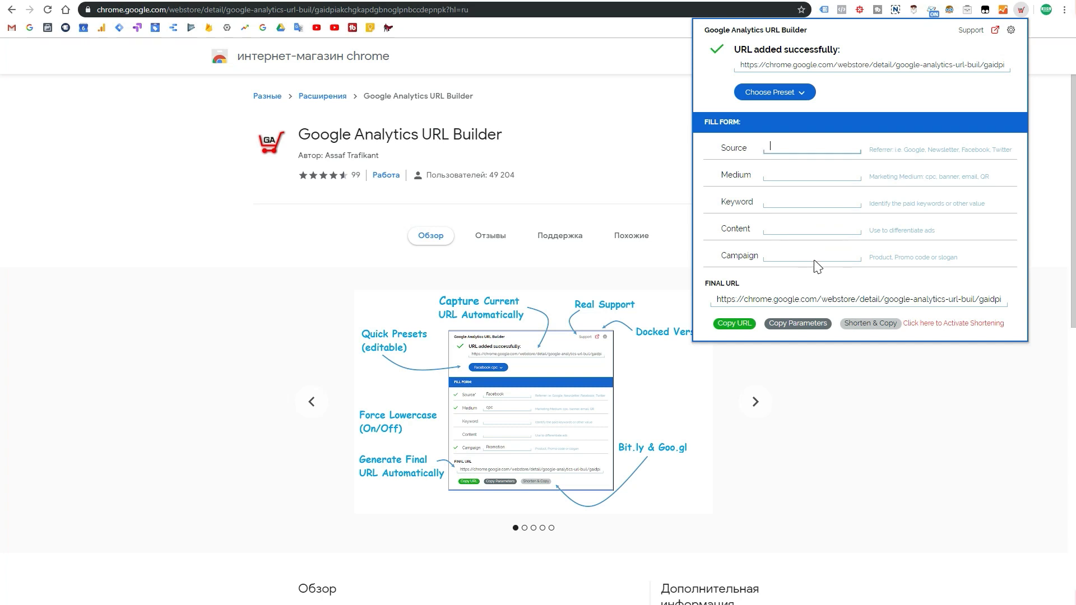
click(740, 328)
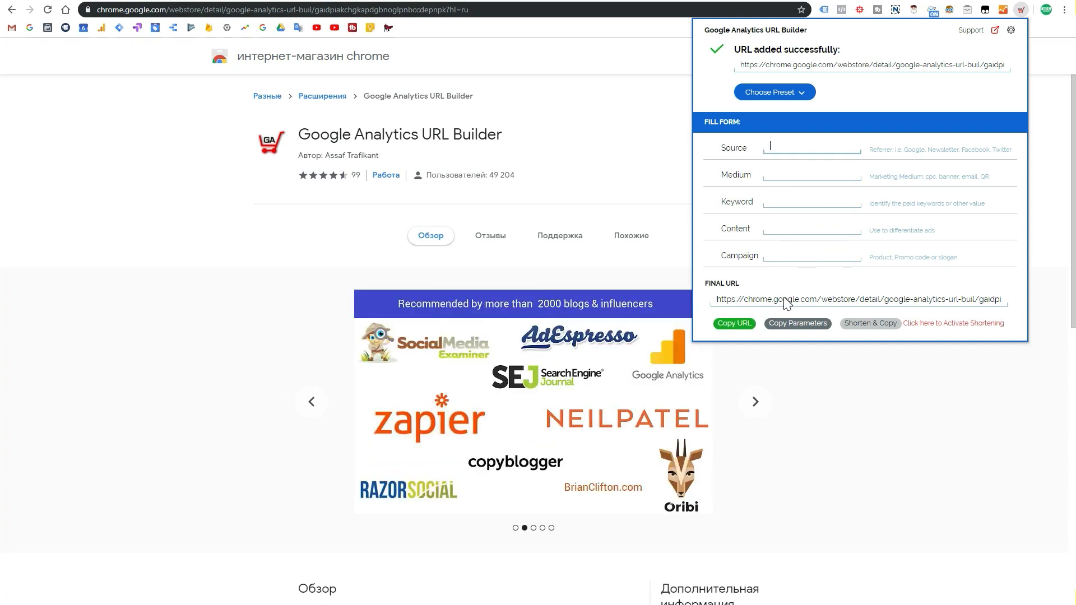
click(729, 327)
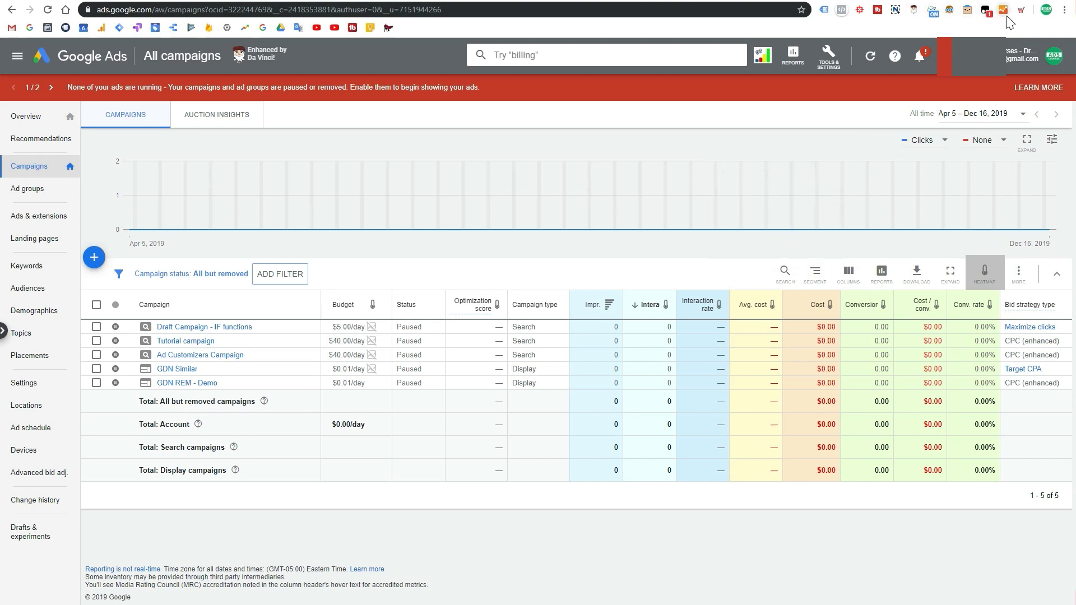
Turn Dark Reader on for Google Ads so the campaigns page goes dark
click(949, 10)
click(902, 53)
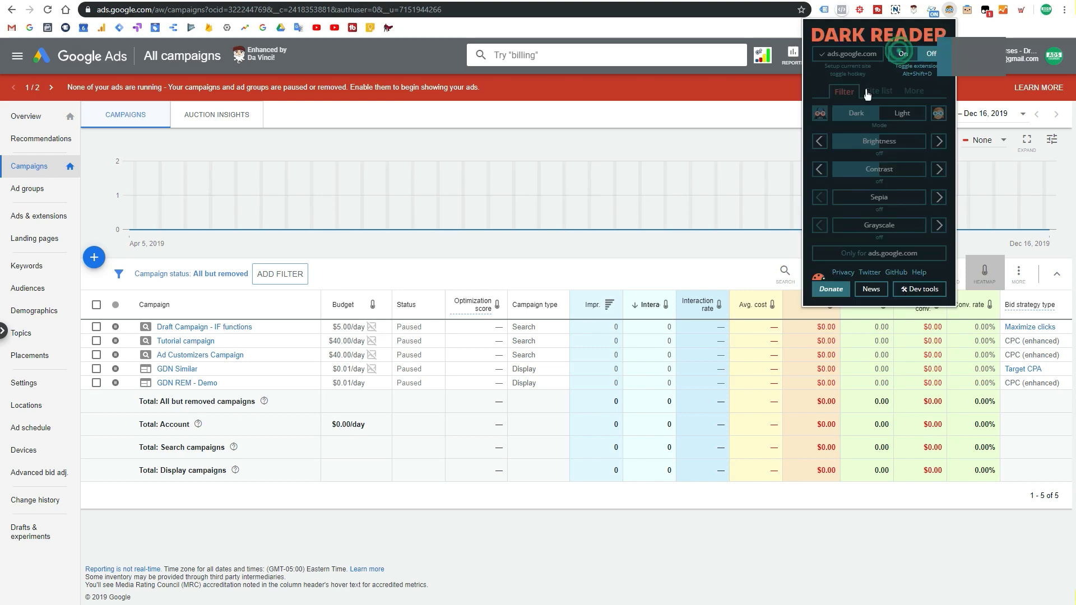
click(602, 549)
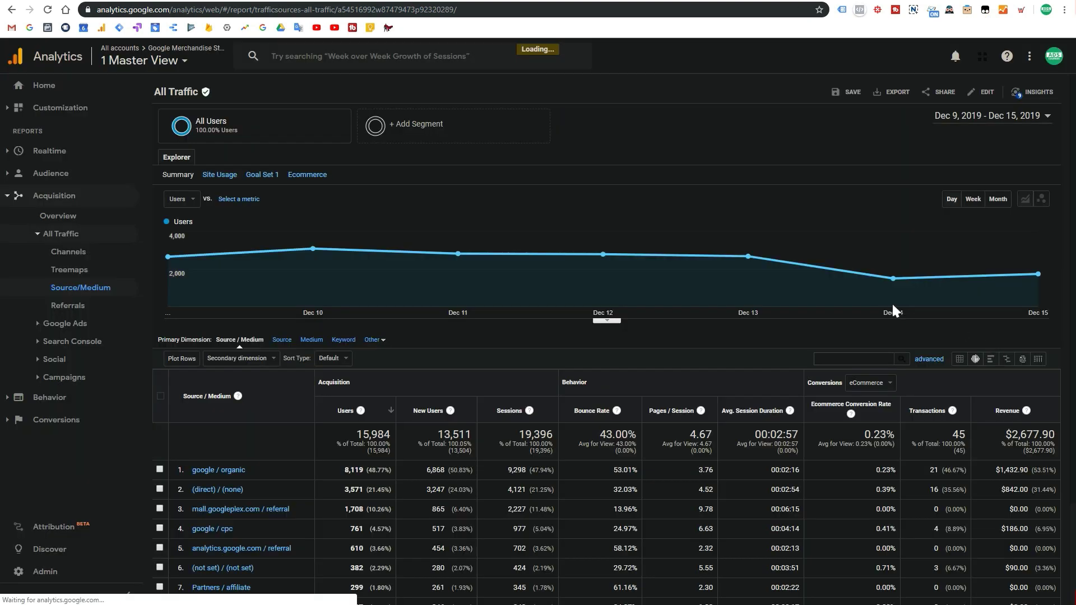
In Dark Reader, set brightness to +5, contrast to −10 and sepia to +10
click(949, 11)
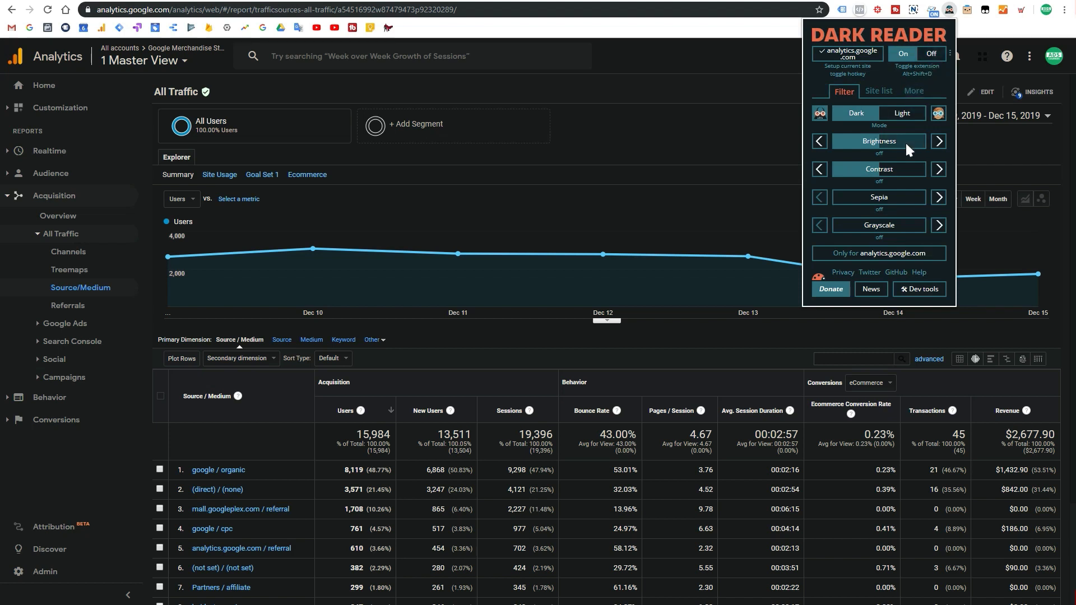
drag(905, 141, 938, 143)
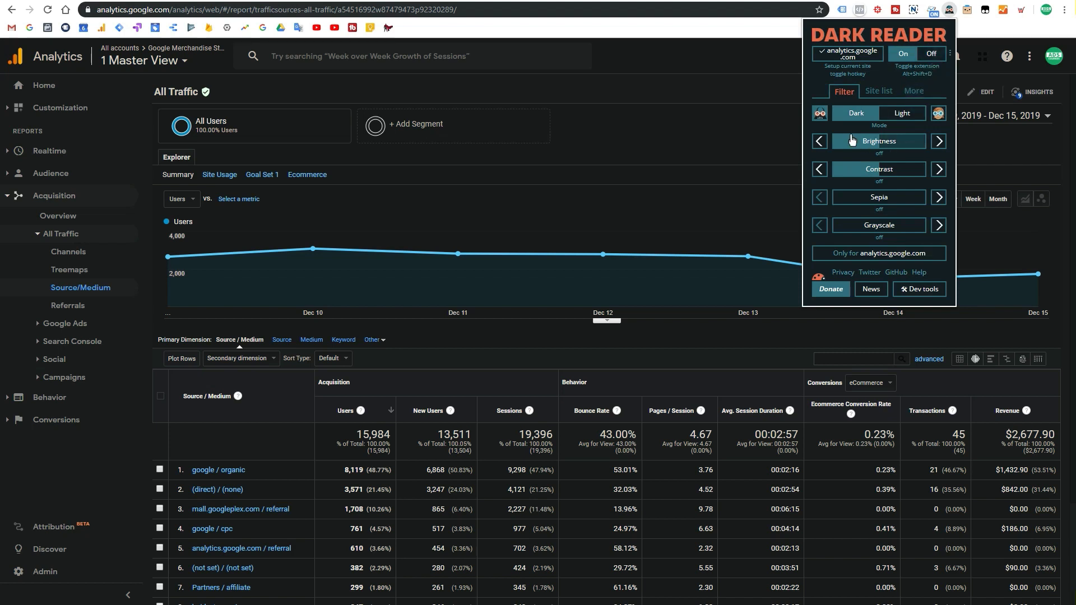
click(939, 143)
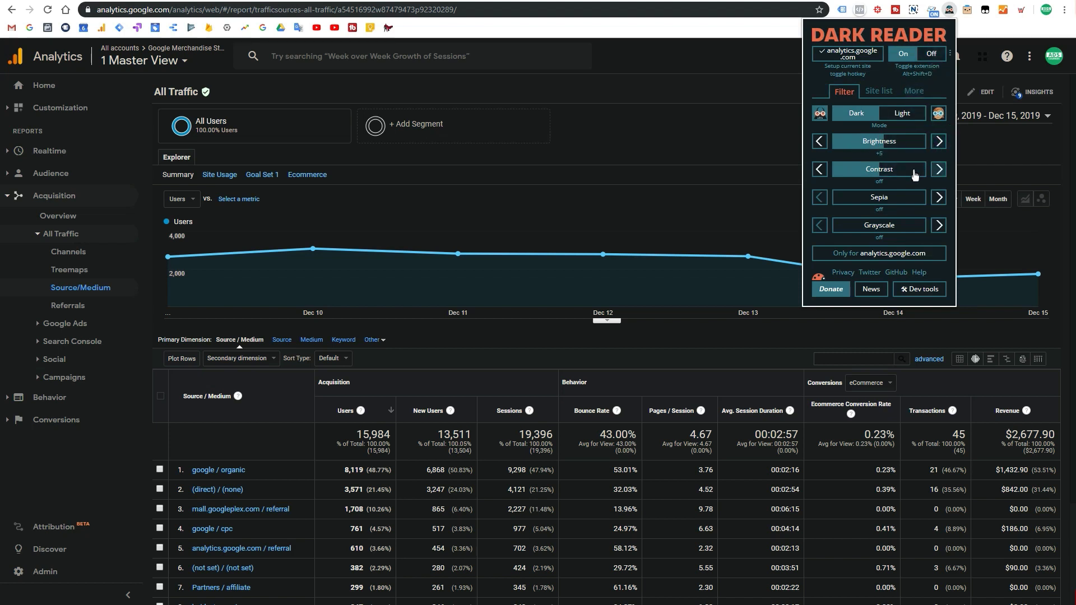
click(820, 170)
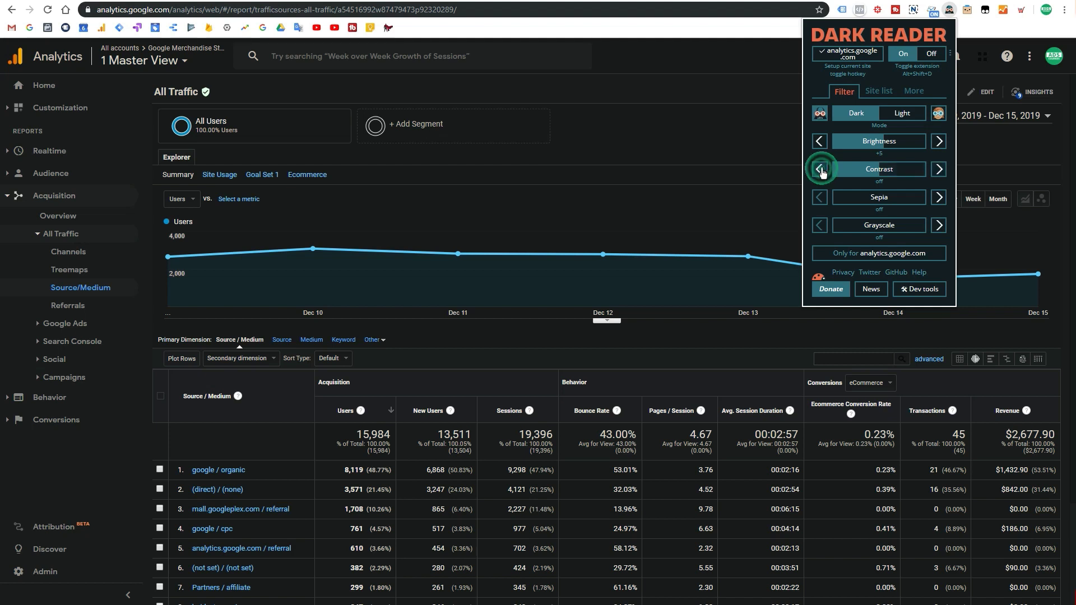
click(937, 200)
click(938, 198)
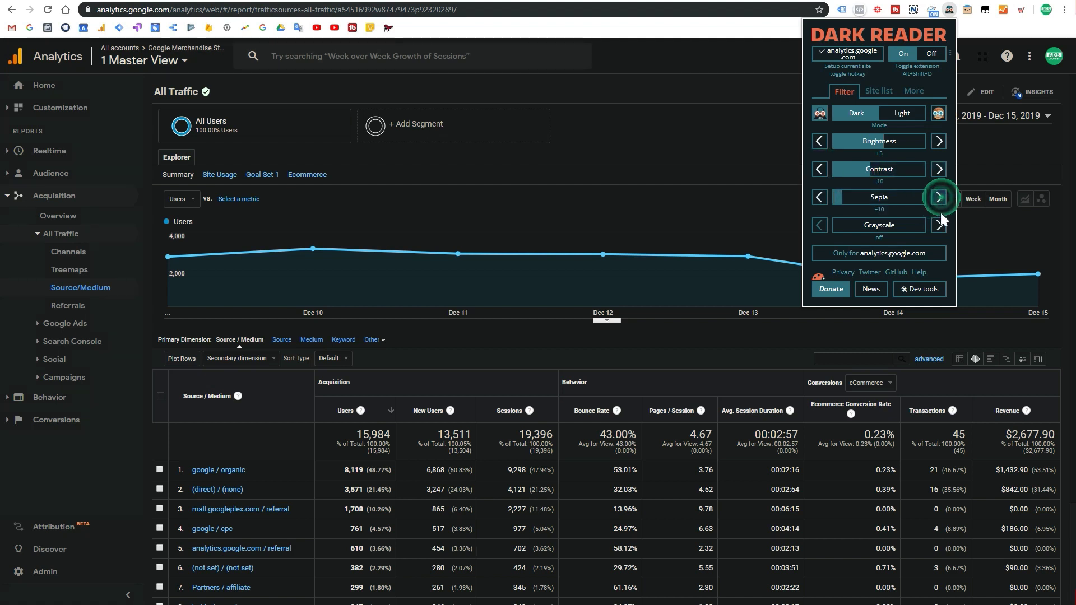
Raise Dark Reader grayscale to +45 for the Analytics report
click(938, 226)
click(938, 226)
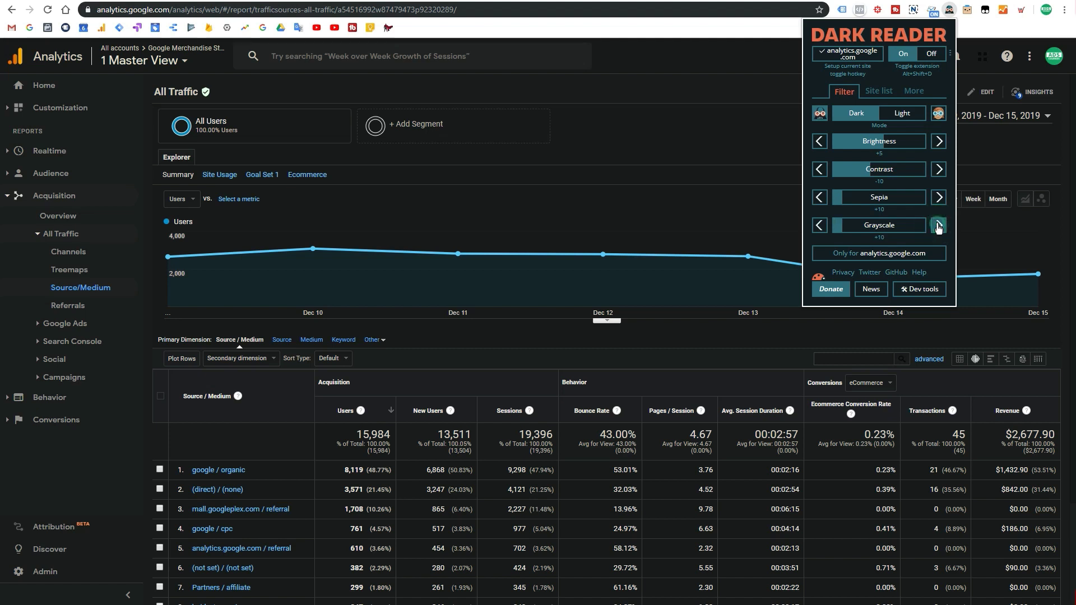
click(938, 226)
click(938, 225)
click(878, 225)
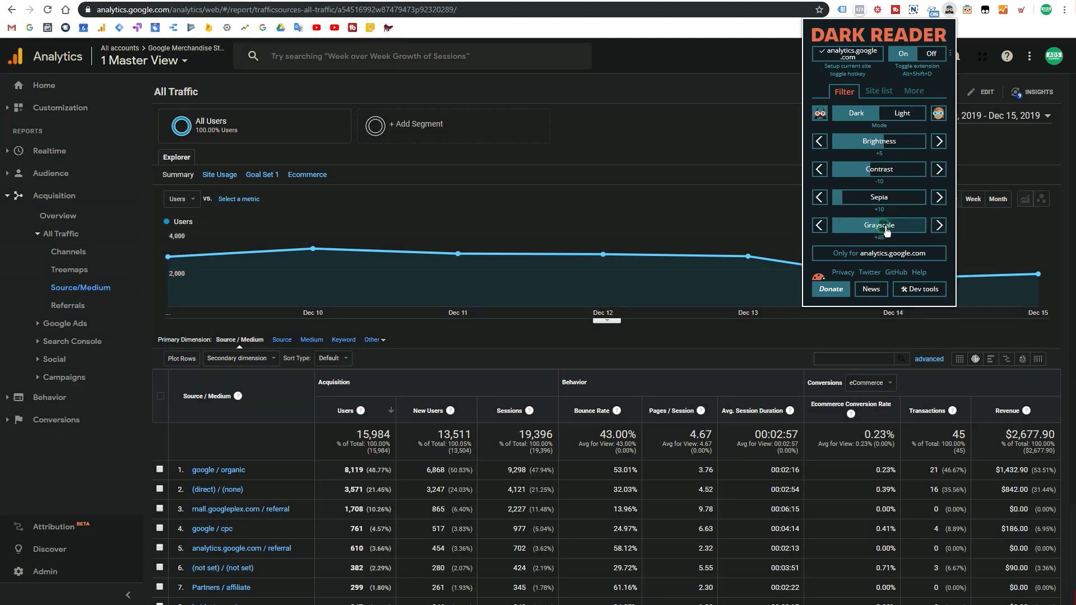
click(874, 230)
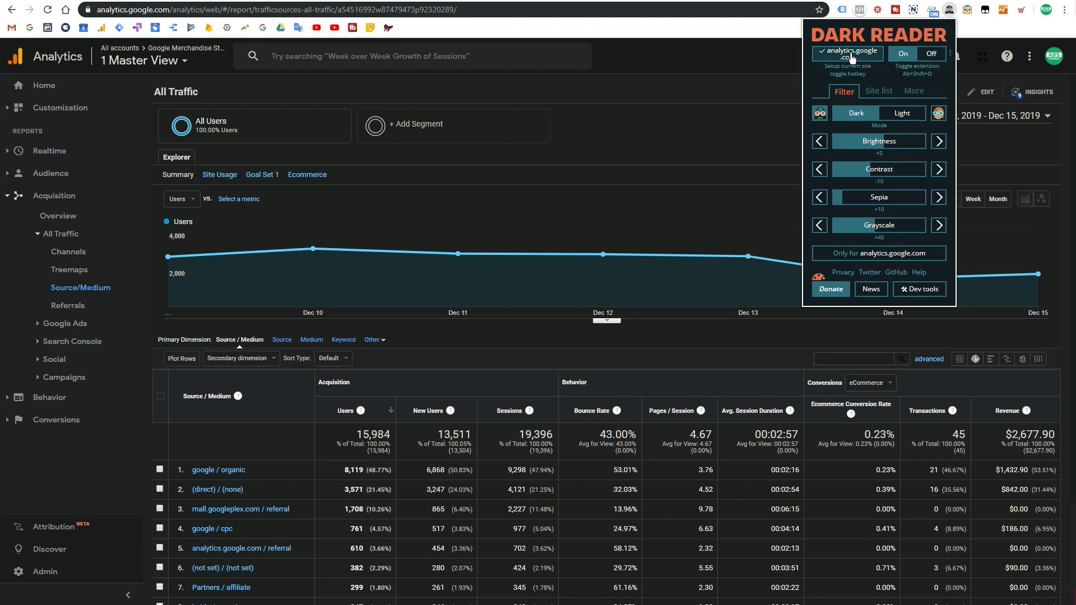
click(801, 48)
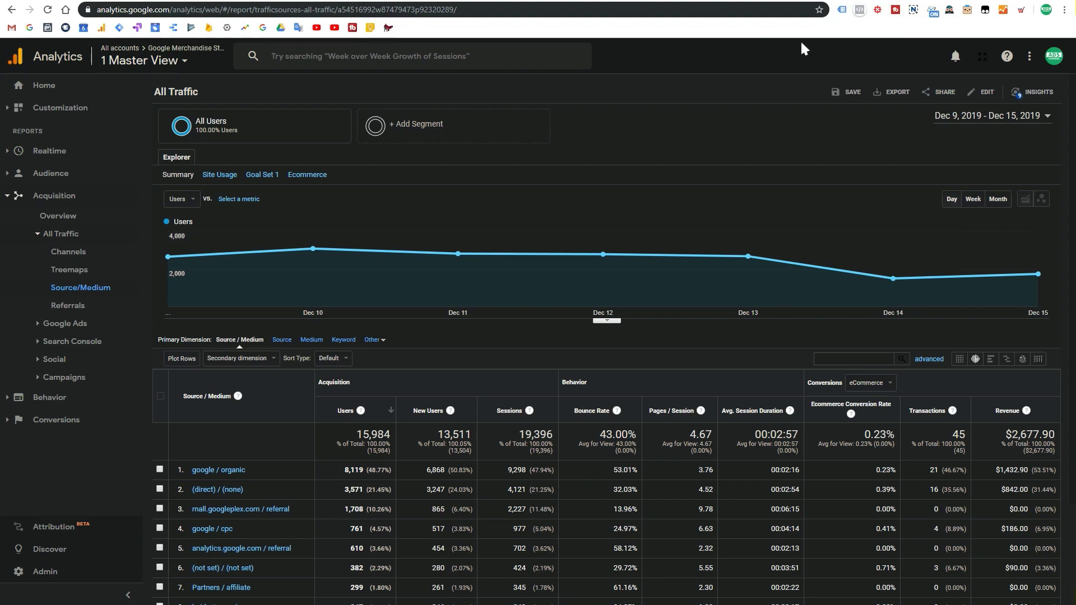